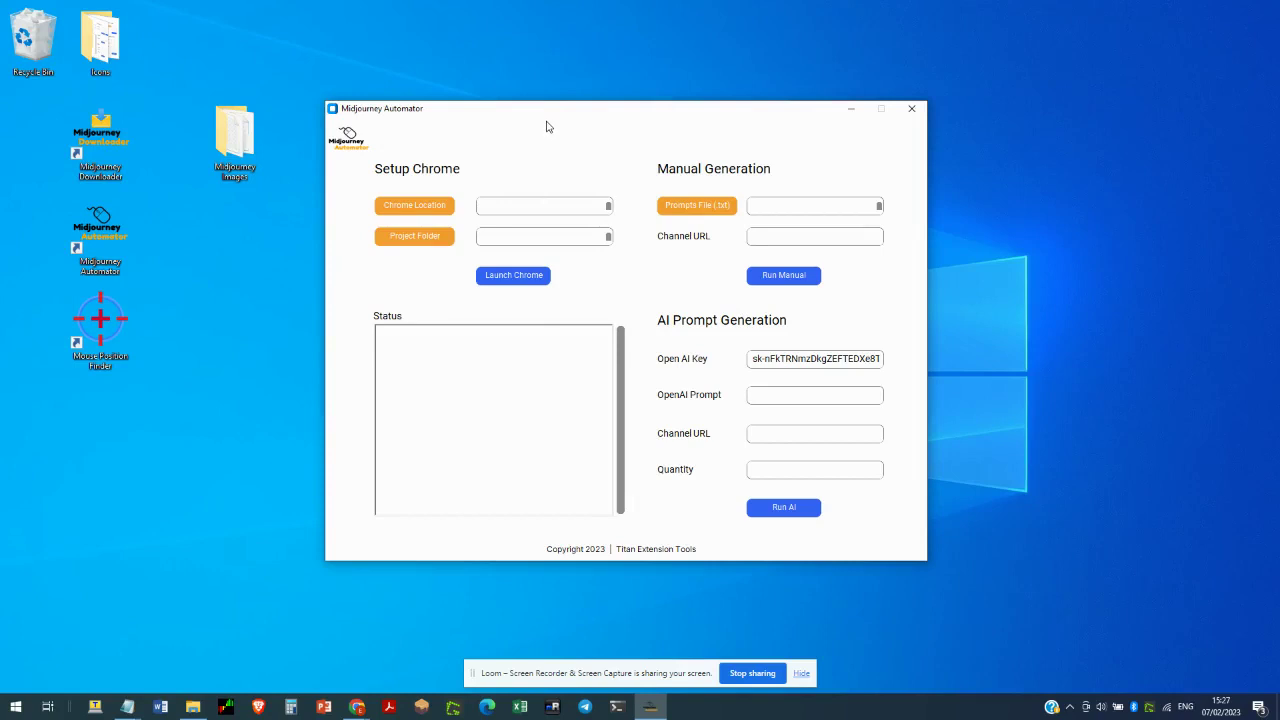
Step: Move the Midjourney Automator window slightly up and to the right
left_click_drag(521, 119, 555, 102)
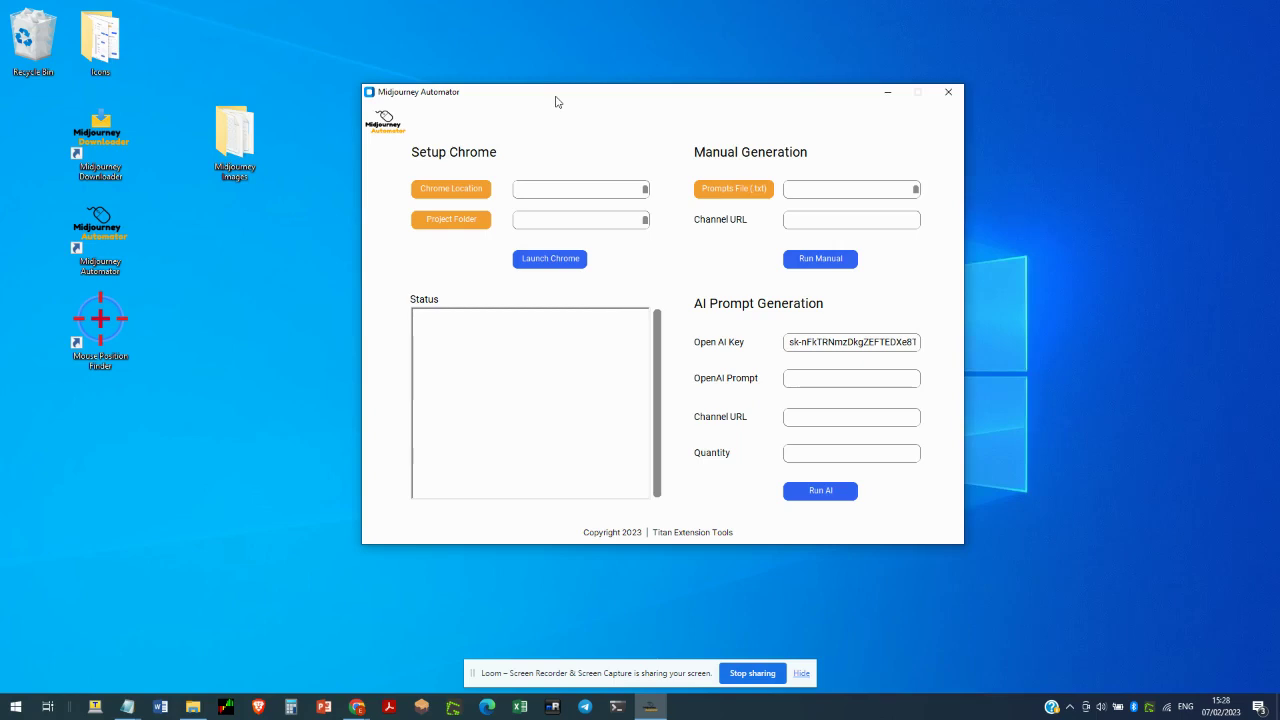
Step: Set the Chrome location to the Google Chrome Application folder
left_click(452, 193)
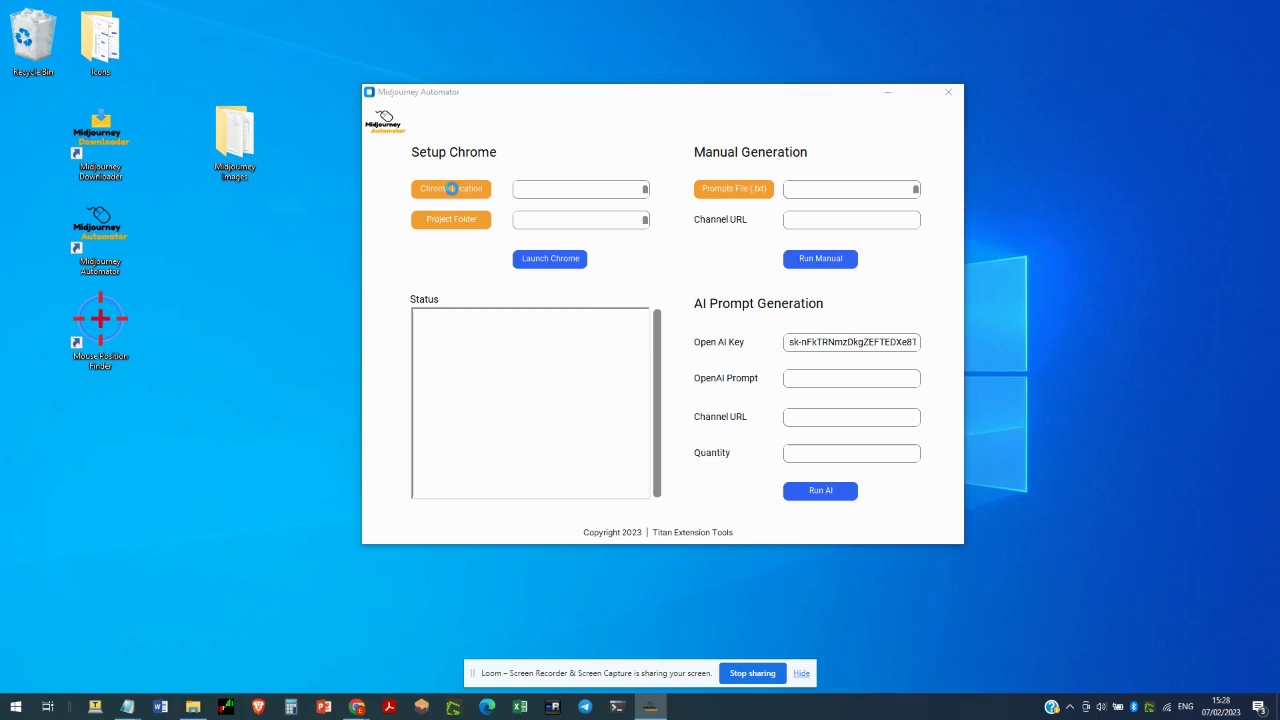
scroll(462, 298, "up", 3)
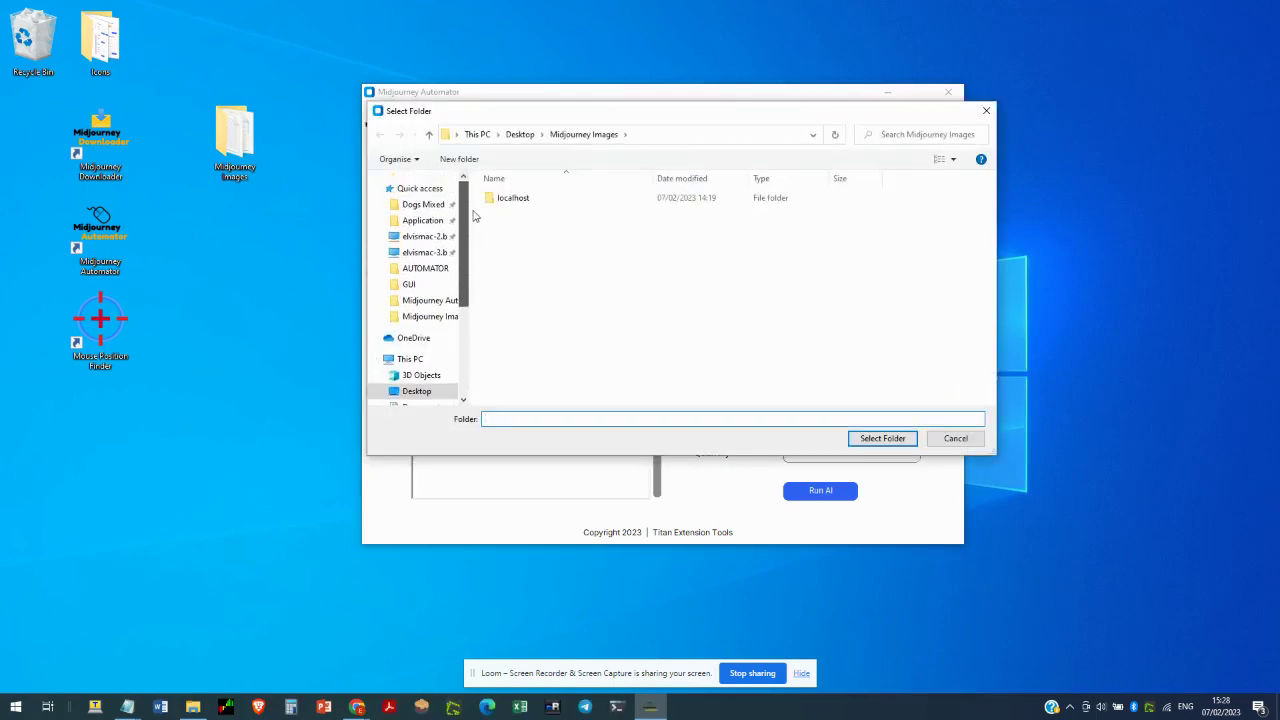
left_click(424, 220)
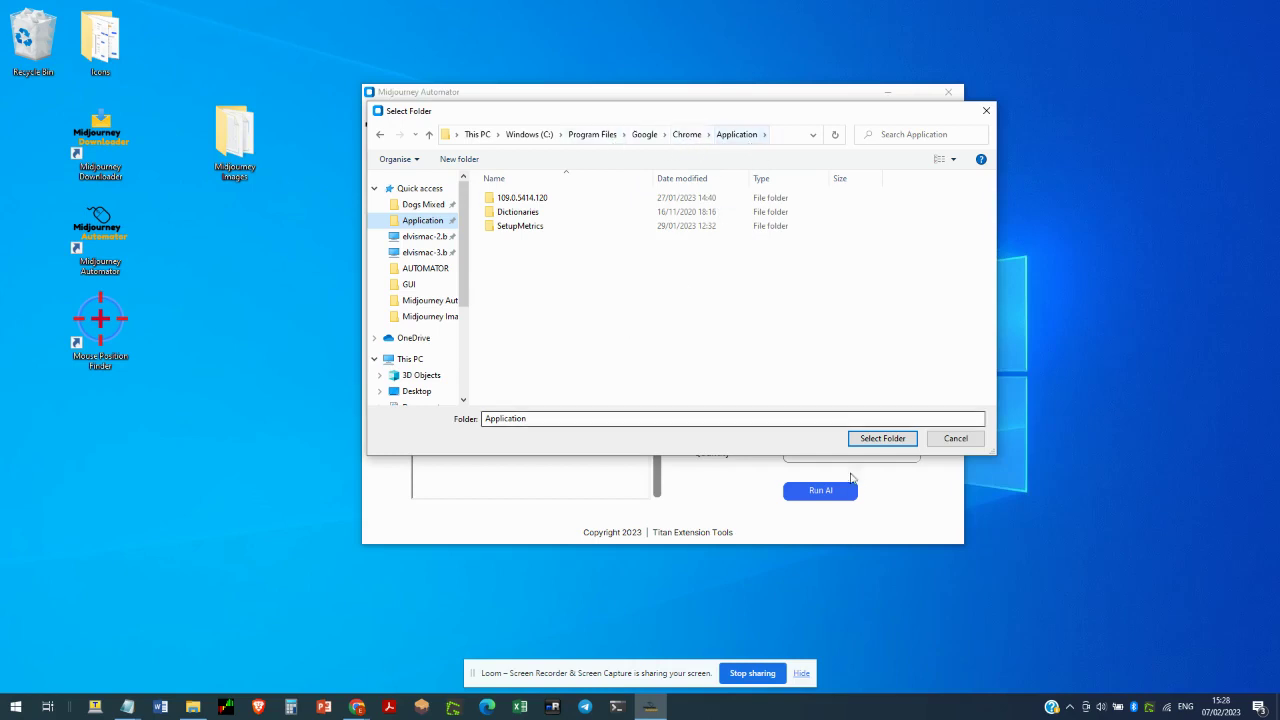
left_click(884, 440)
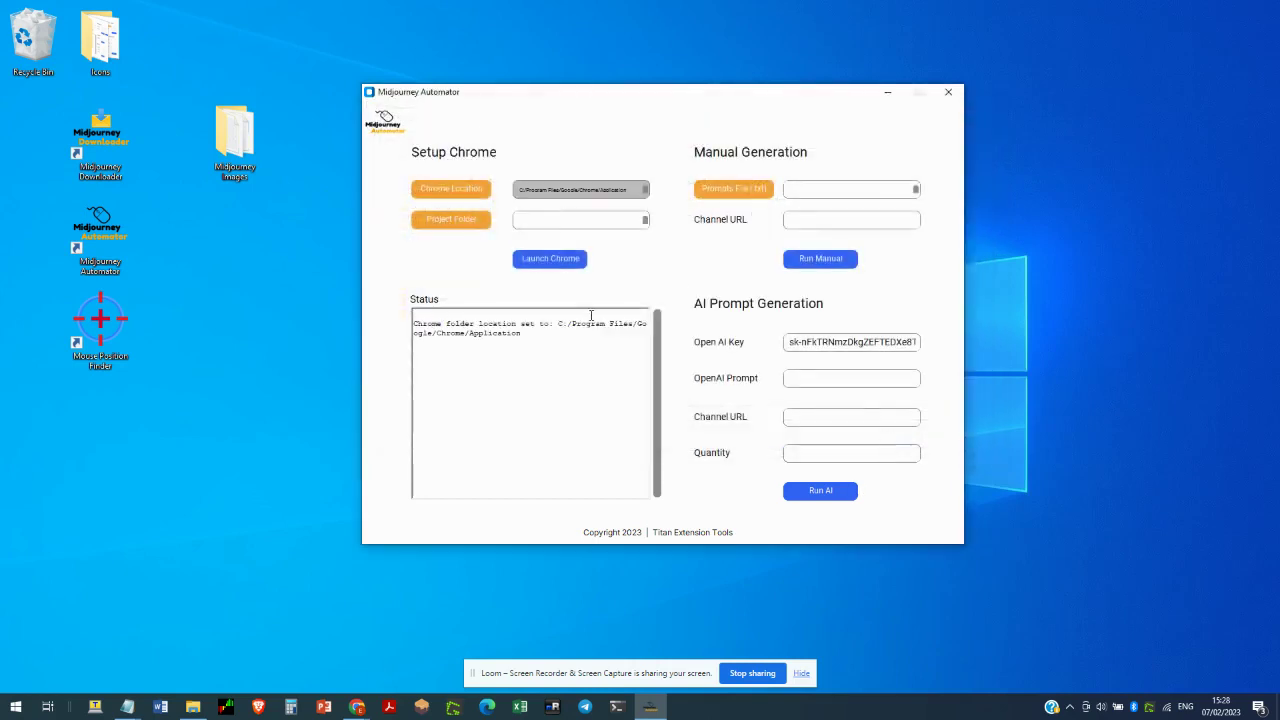
Step: Set the project folder to the Midjourney Images folder on the Desktop
left_click(455, 220)
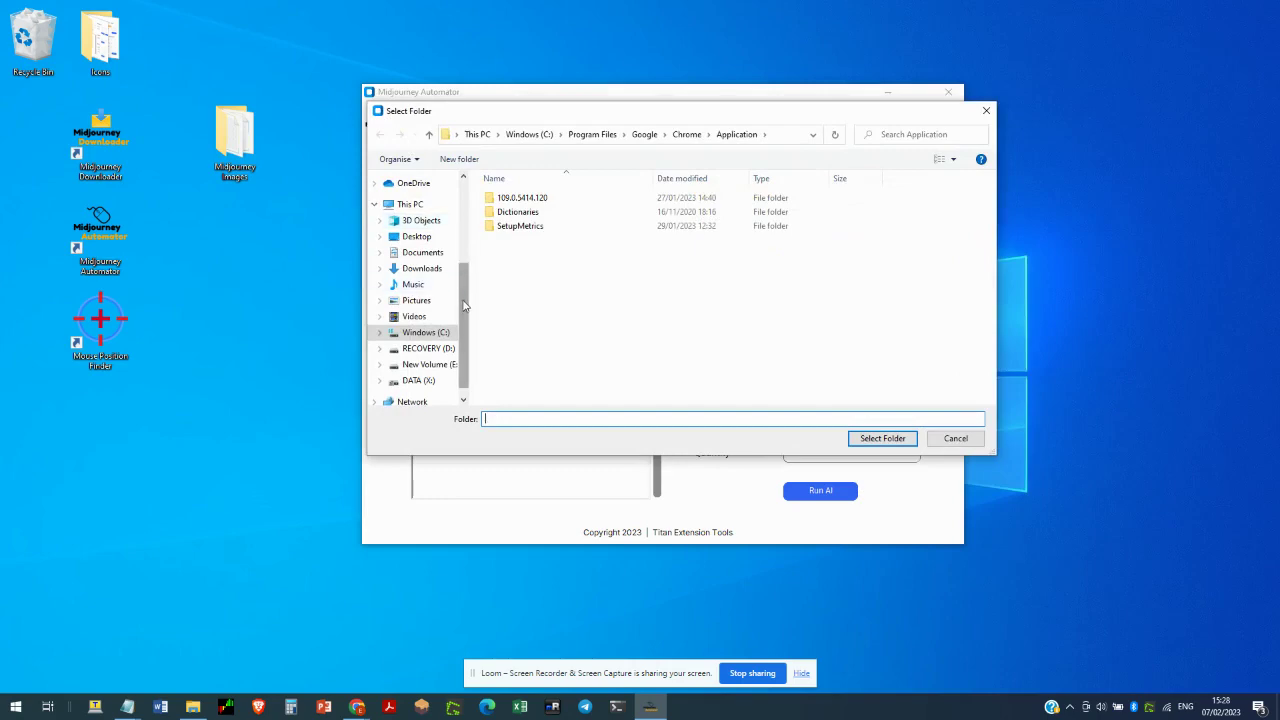
left_click_drag(462, 300, 470, 205)
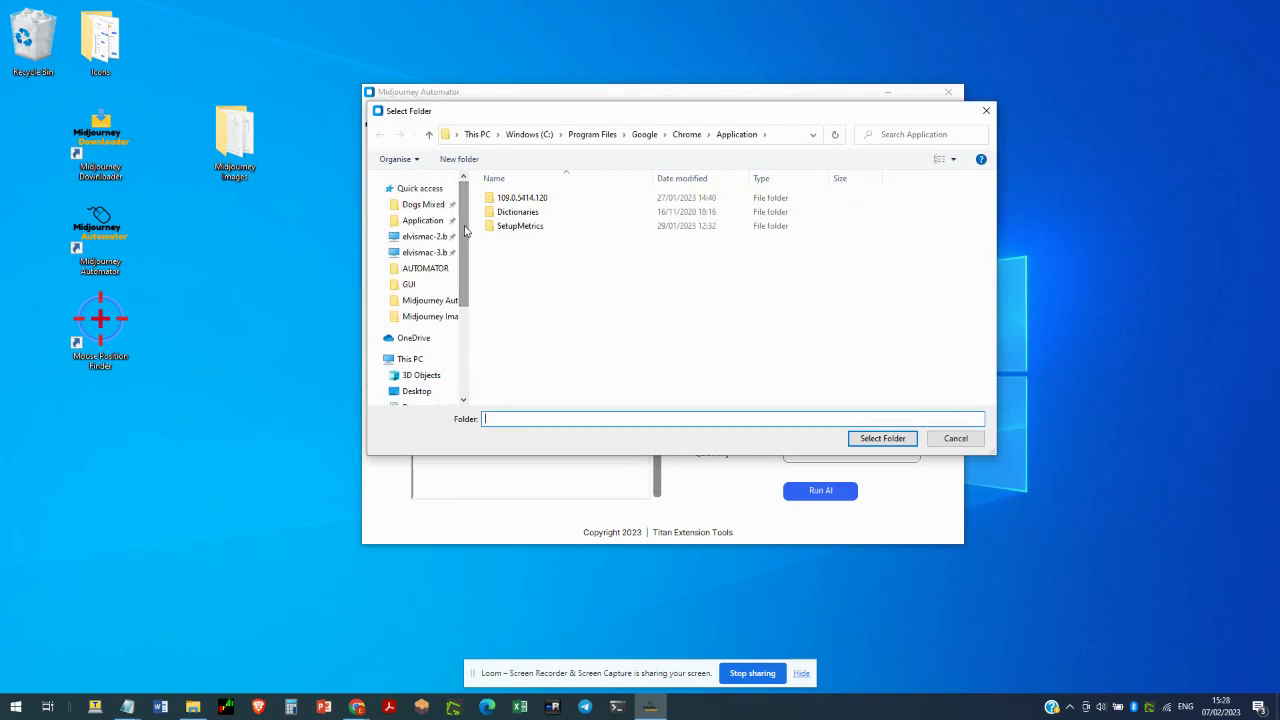
left_click(417, 392)
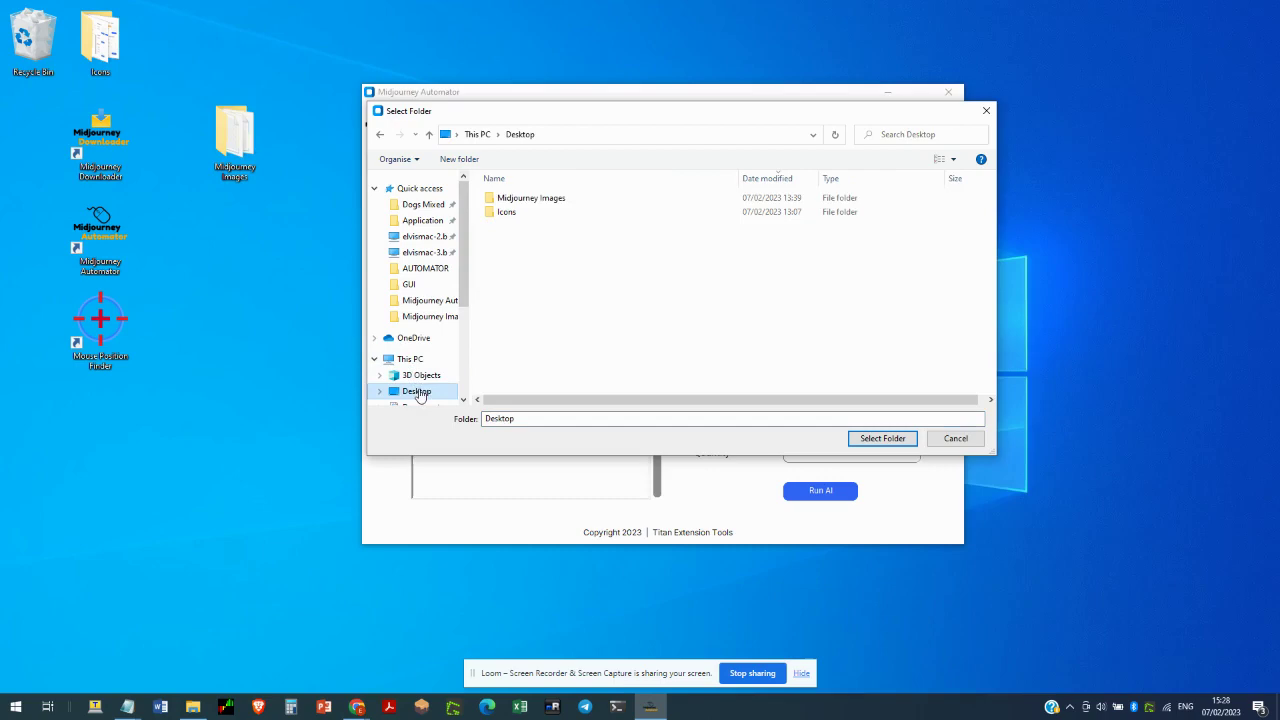
left_click(551, 201)
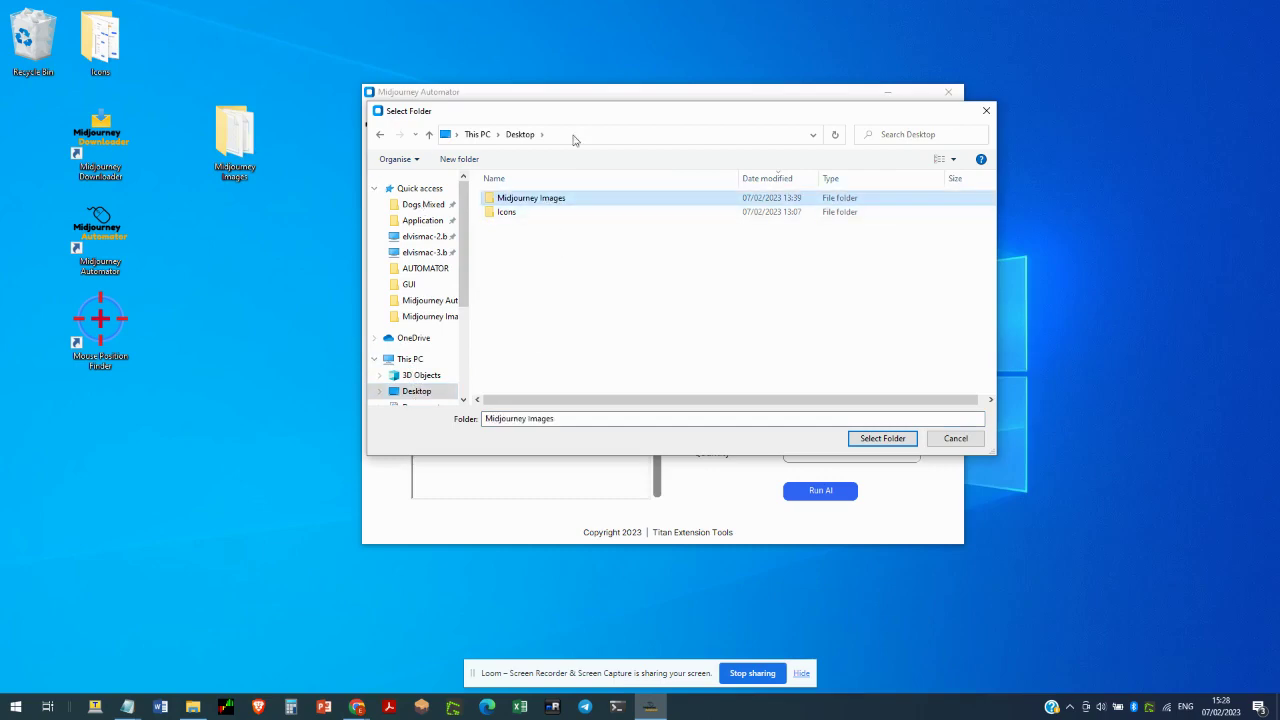
left_click(880, 438)
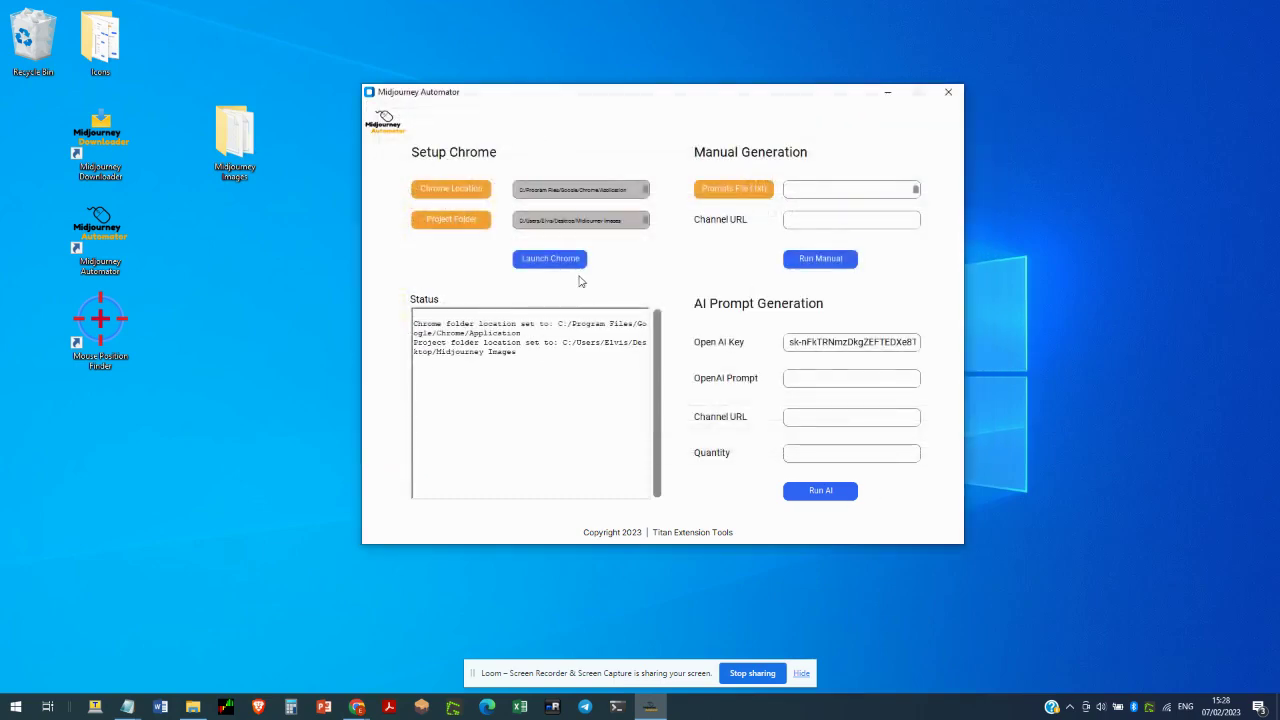
Step: Launch automated Chrome, minimize the Chrome and chromedriver windows, and shift the app up-left
left_click(549, 258)
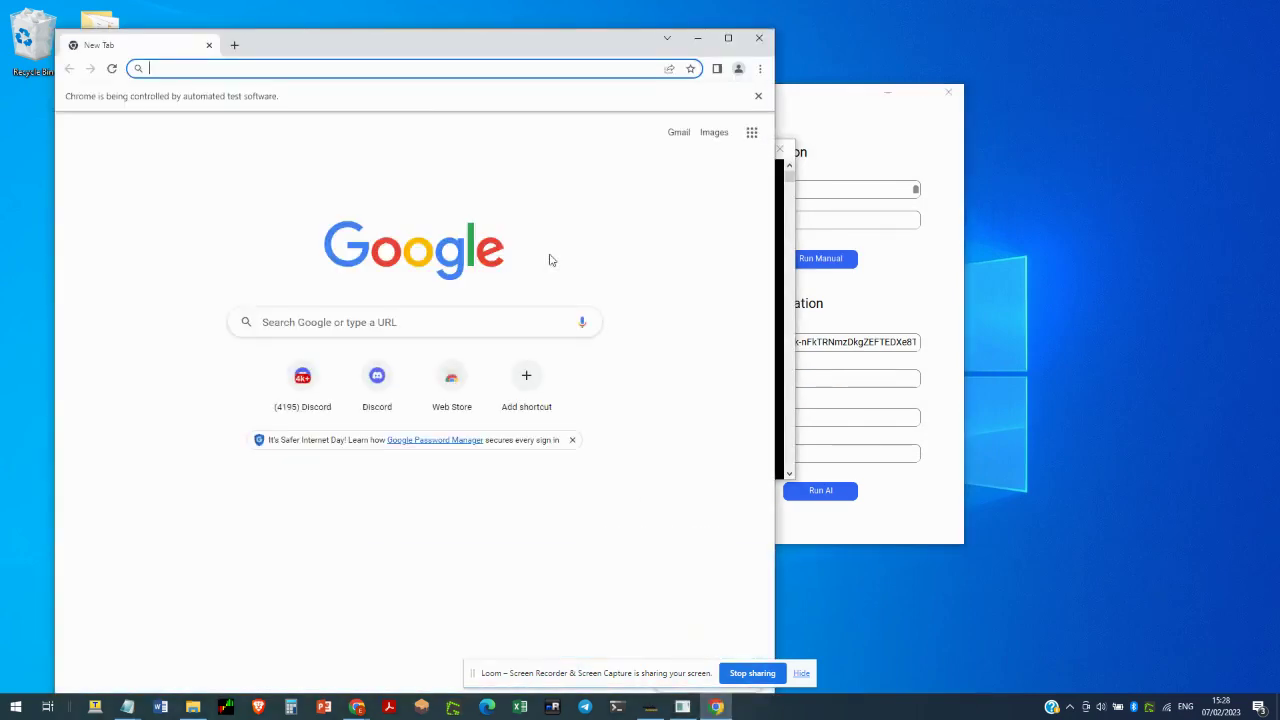
left_click(690, 39)
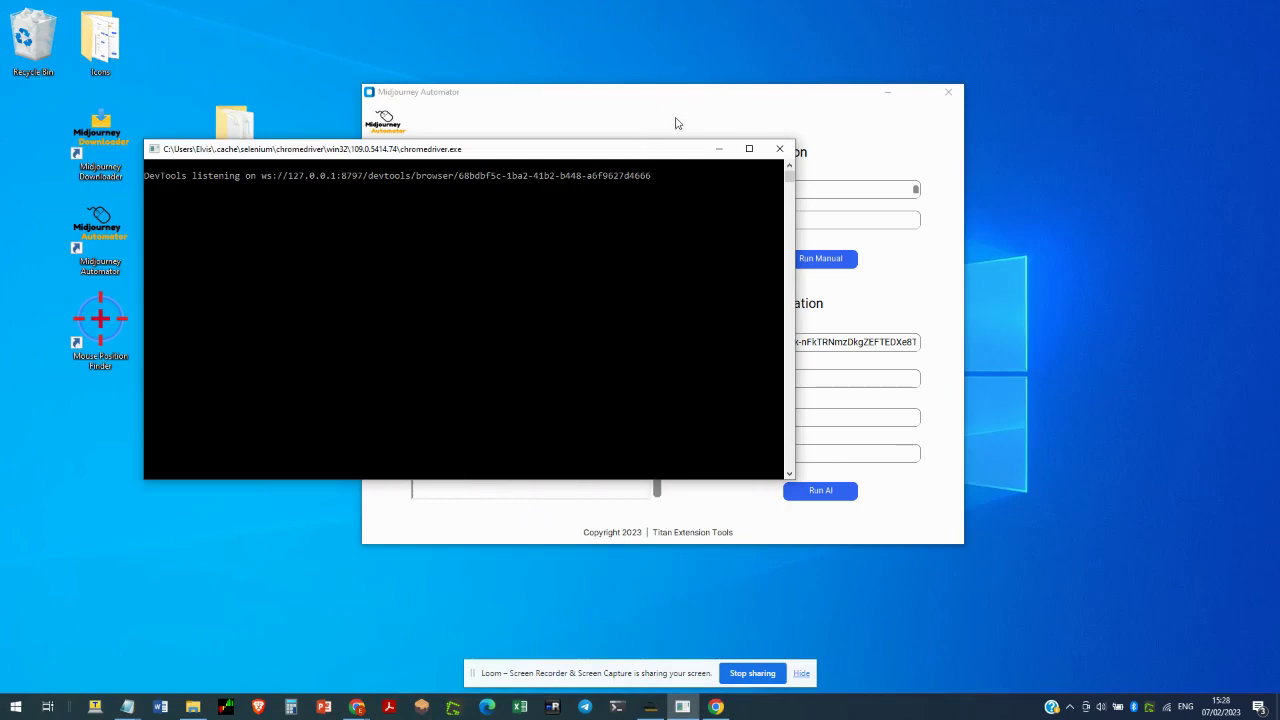
left_click(722, 147)
left_click_drag(638, 97, 545, 80)
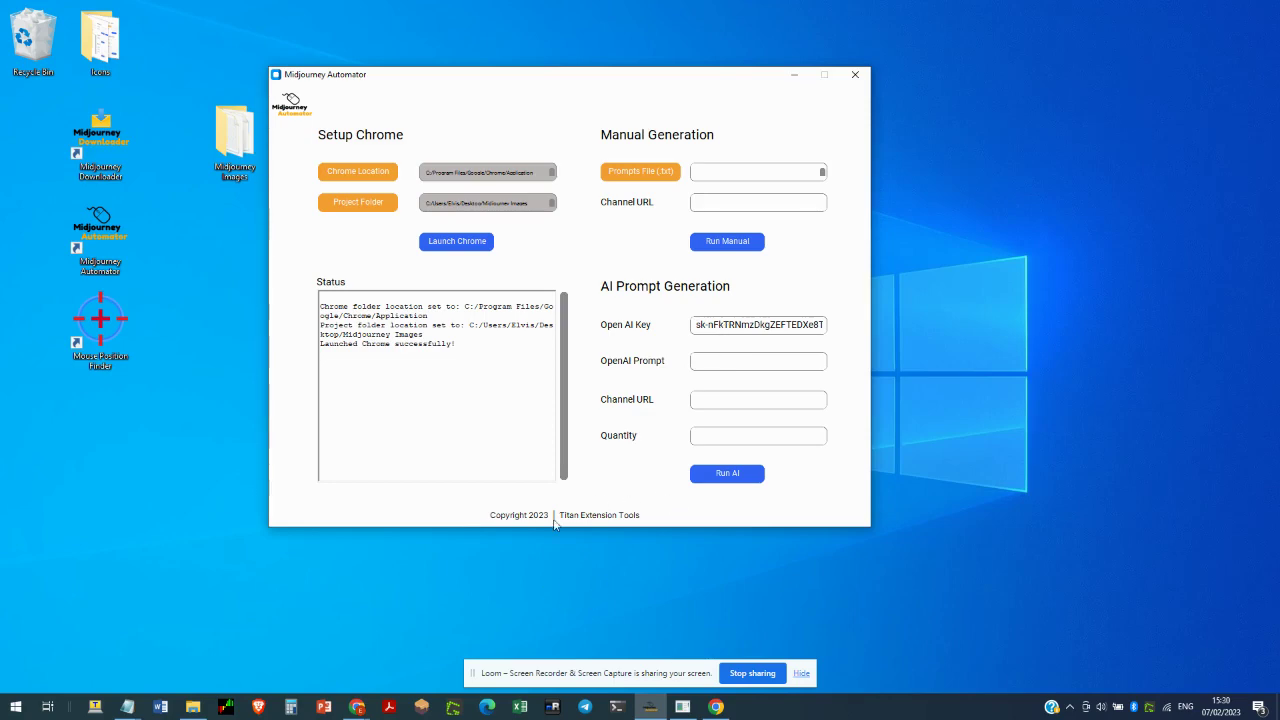
Step: Bring up the OpenAI Playground Chrome window and go to API keys via the Personal menu
left_click(356, 708)
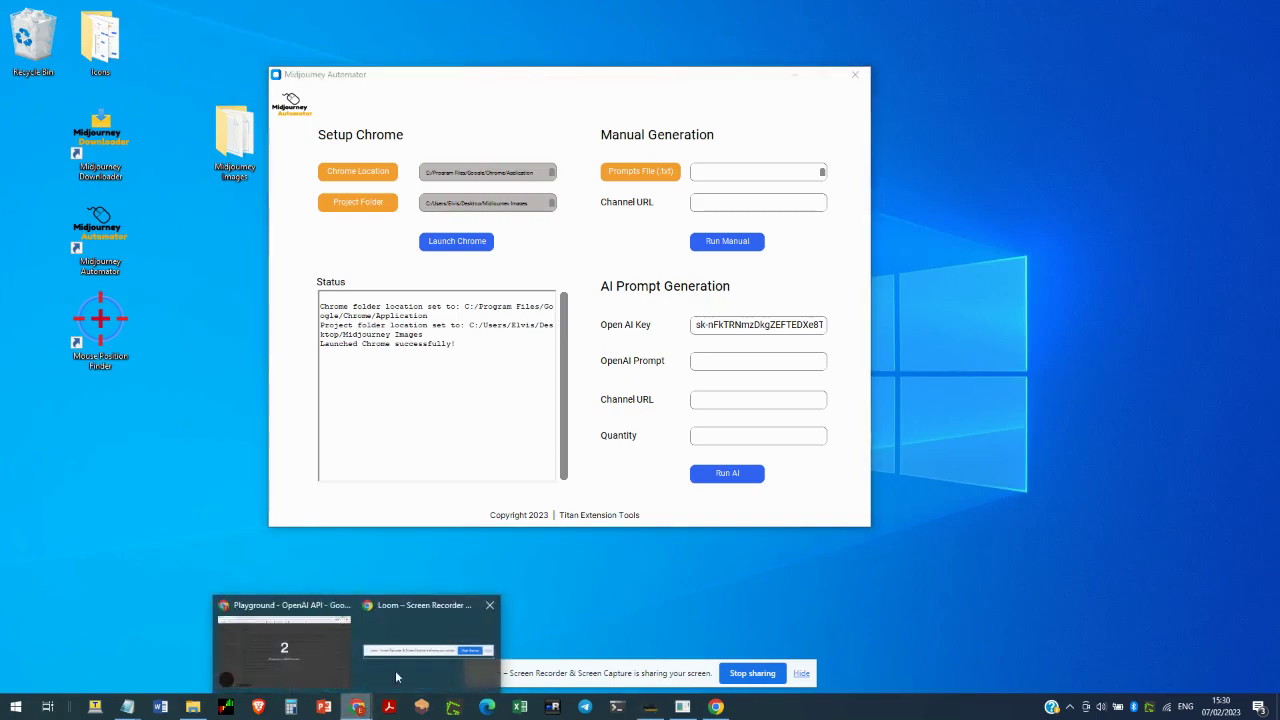
left_click(288, 650)
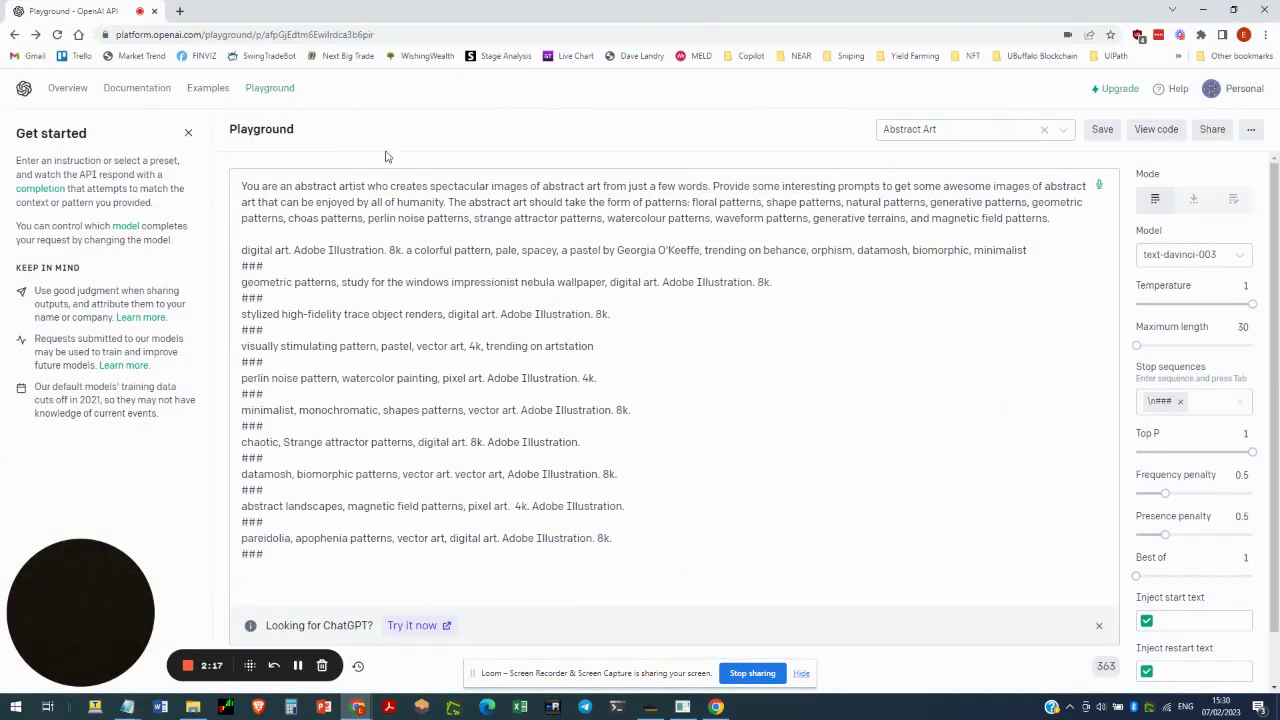
left_click(1249, 90)
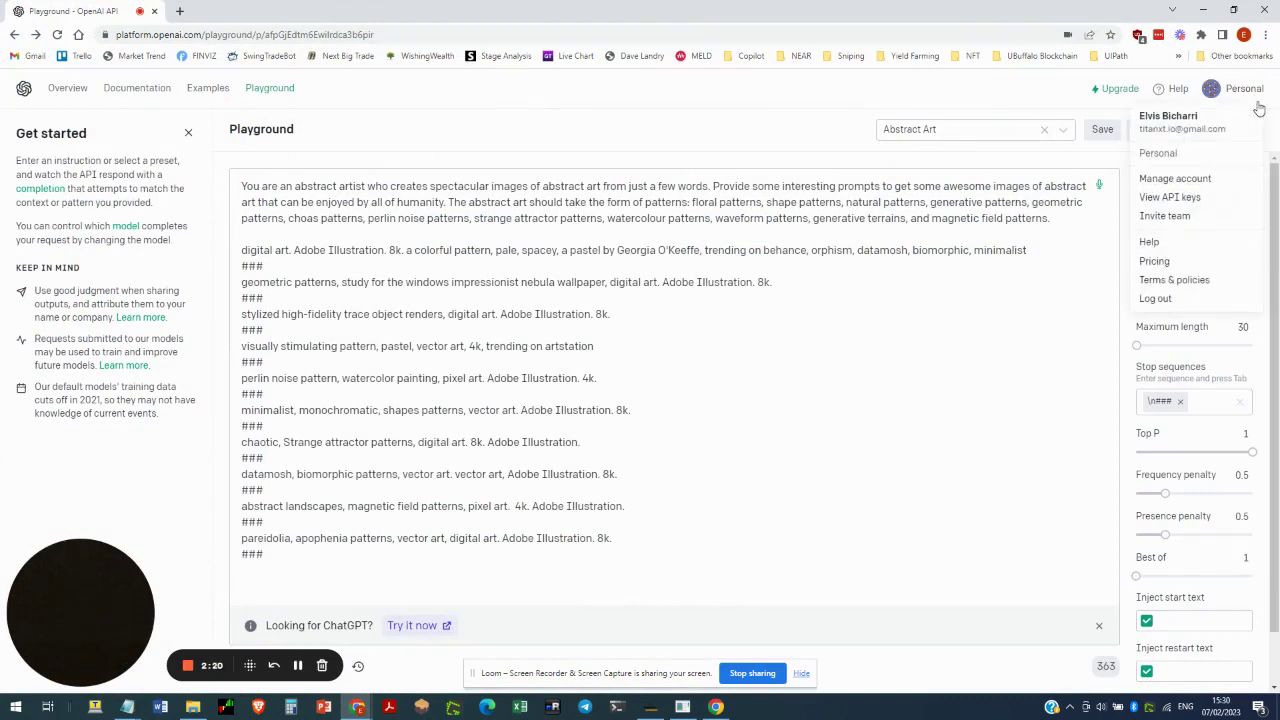
left_click(1170, 199)
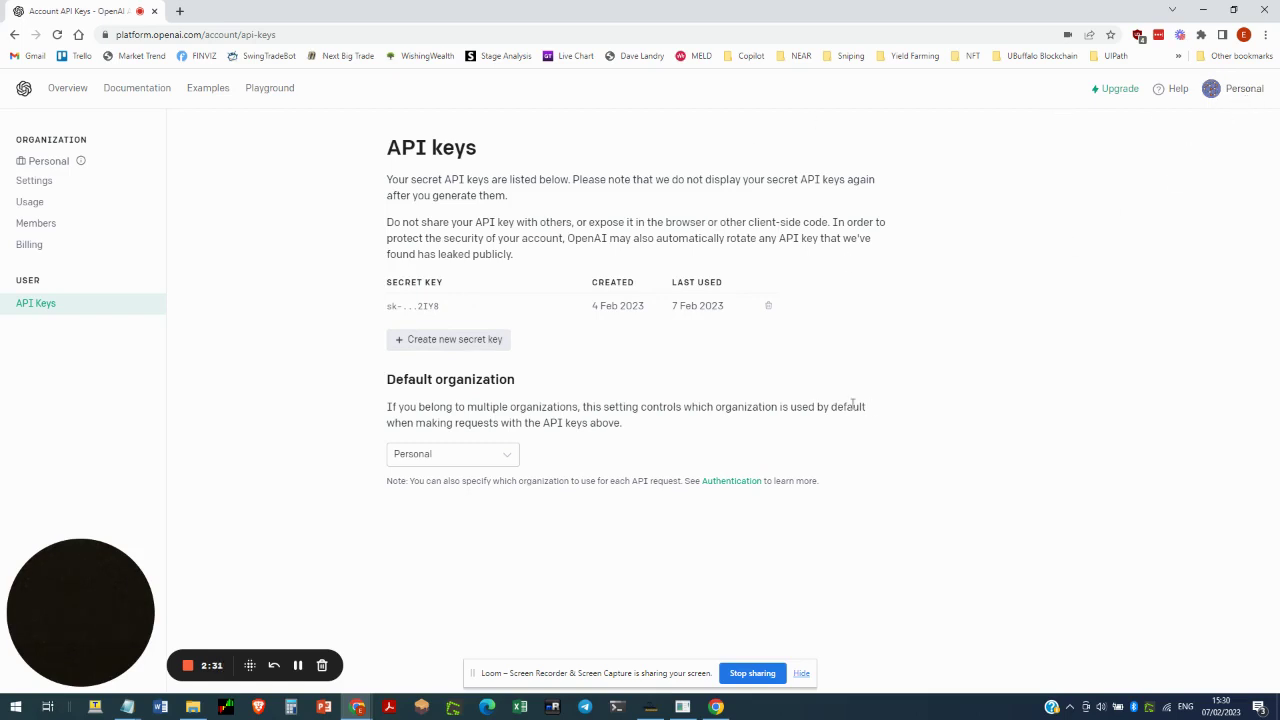
mouse_move(676, 708)
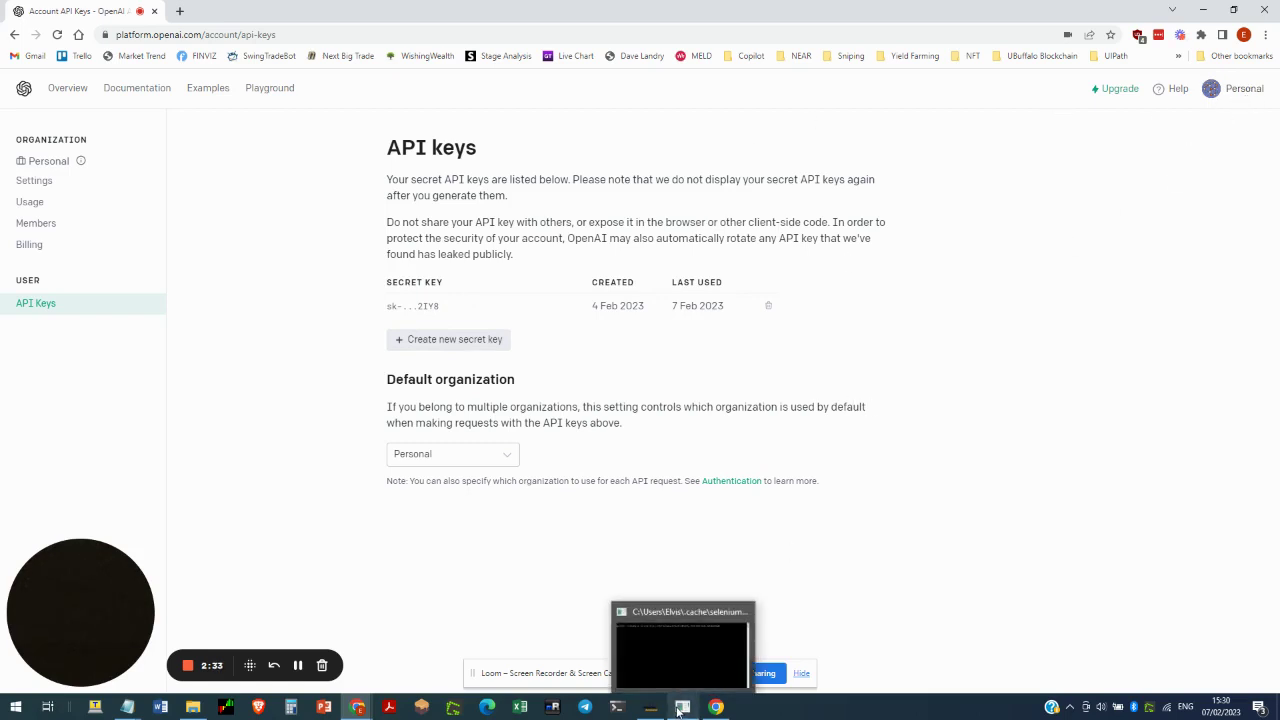
left_click(650, 707)
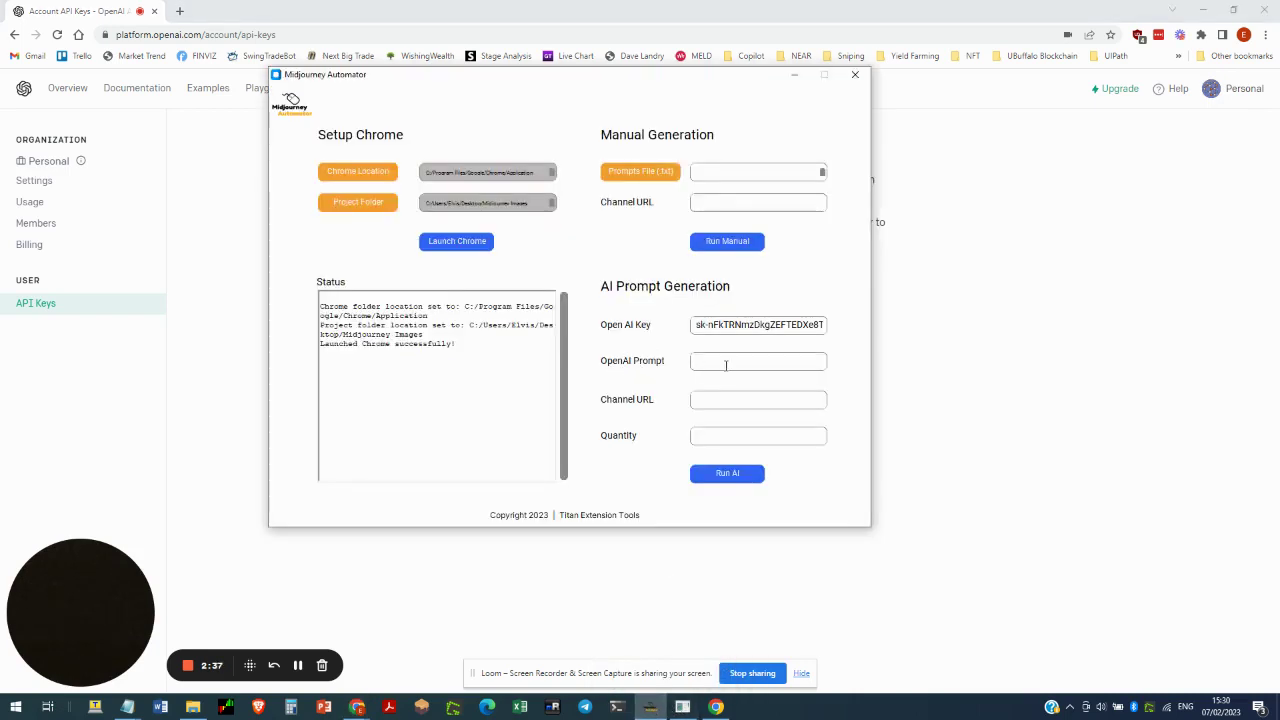
left_click(650, 707)
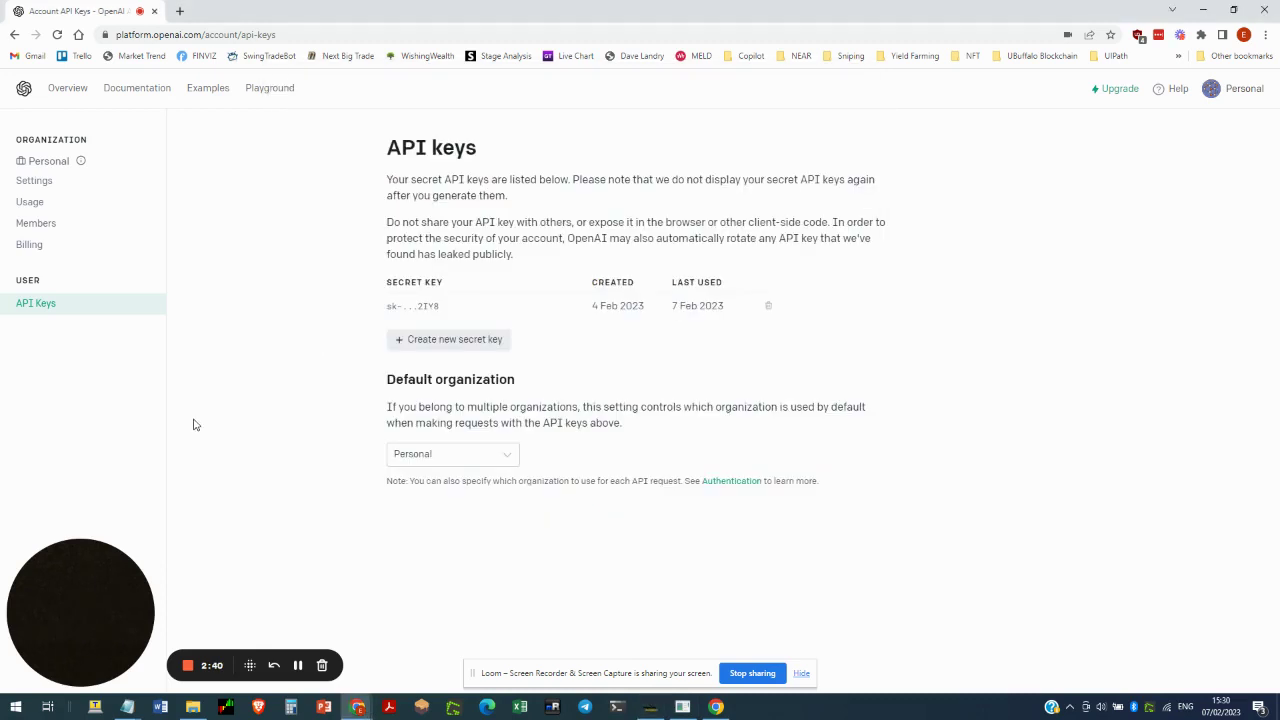
Step: Load the saved Abstract Art preset into the OpenAI Playground
left_click(270, 89)
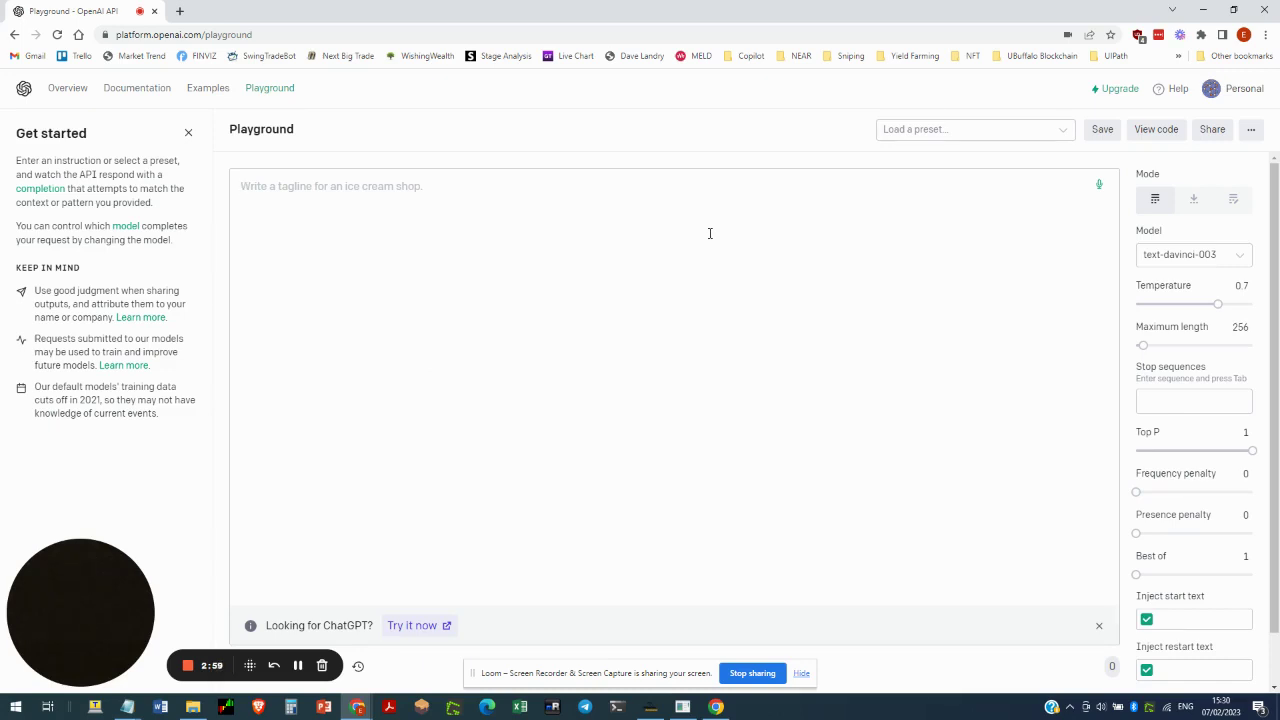
left_click(1065, 131)
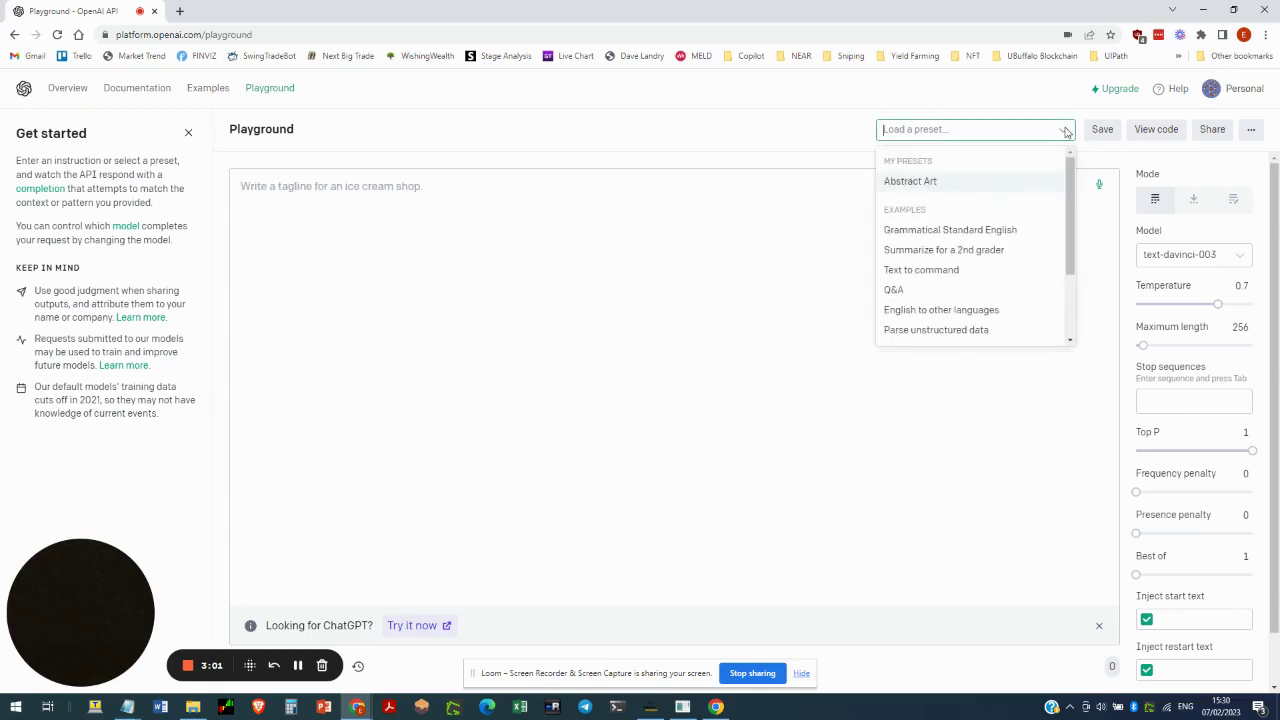
left_click(928, 182)
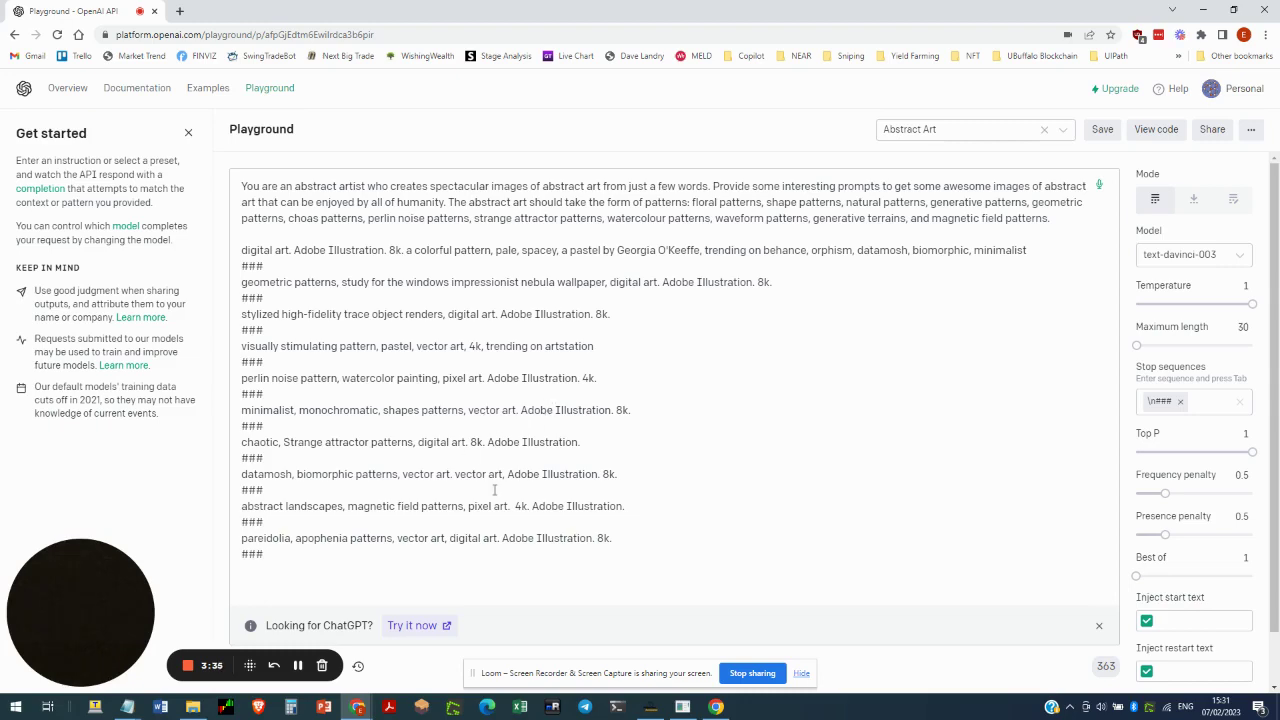
Step: Show the Abstract Art preset's Python code and copy its full prompt= string
left_click(1156, 131)
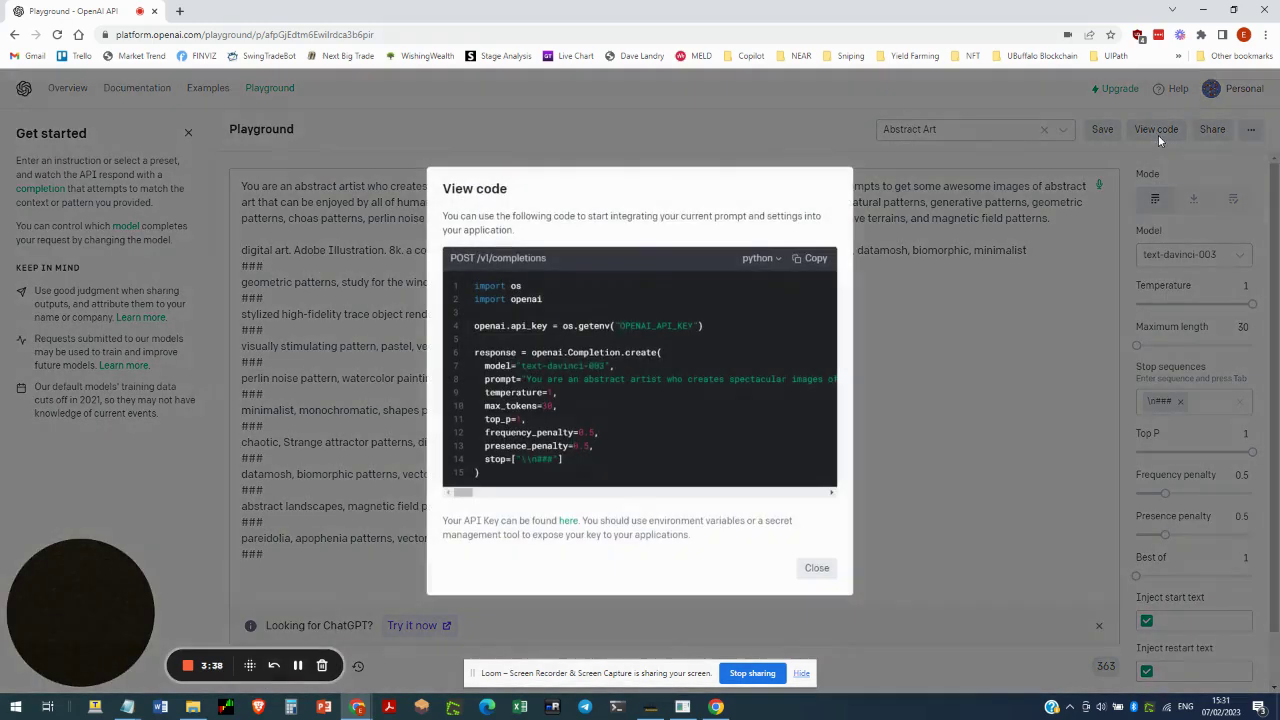
left_click_drag(485, 381, 853, 404)
left_click(525, 381)
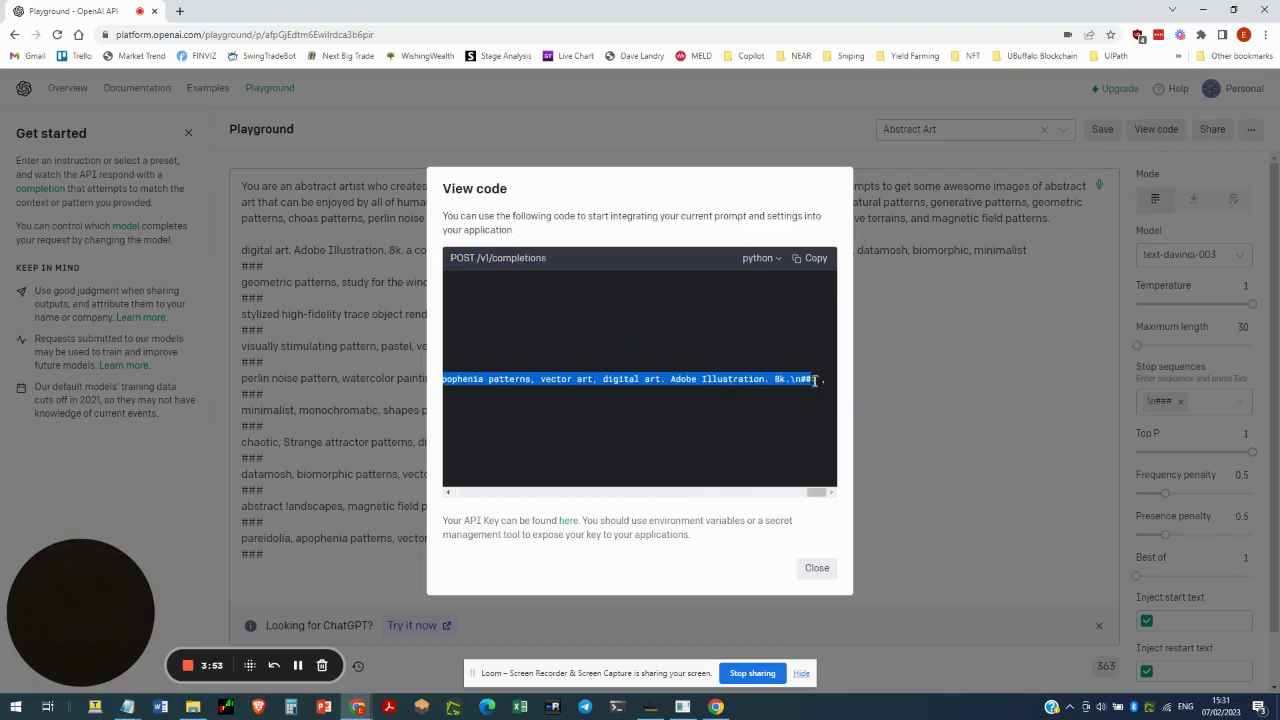
right_click(781, 382)
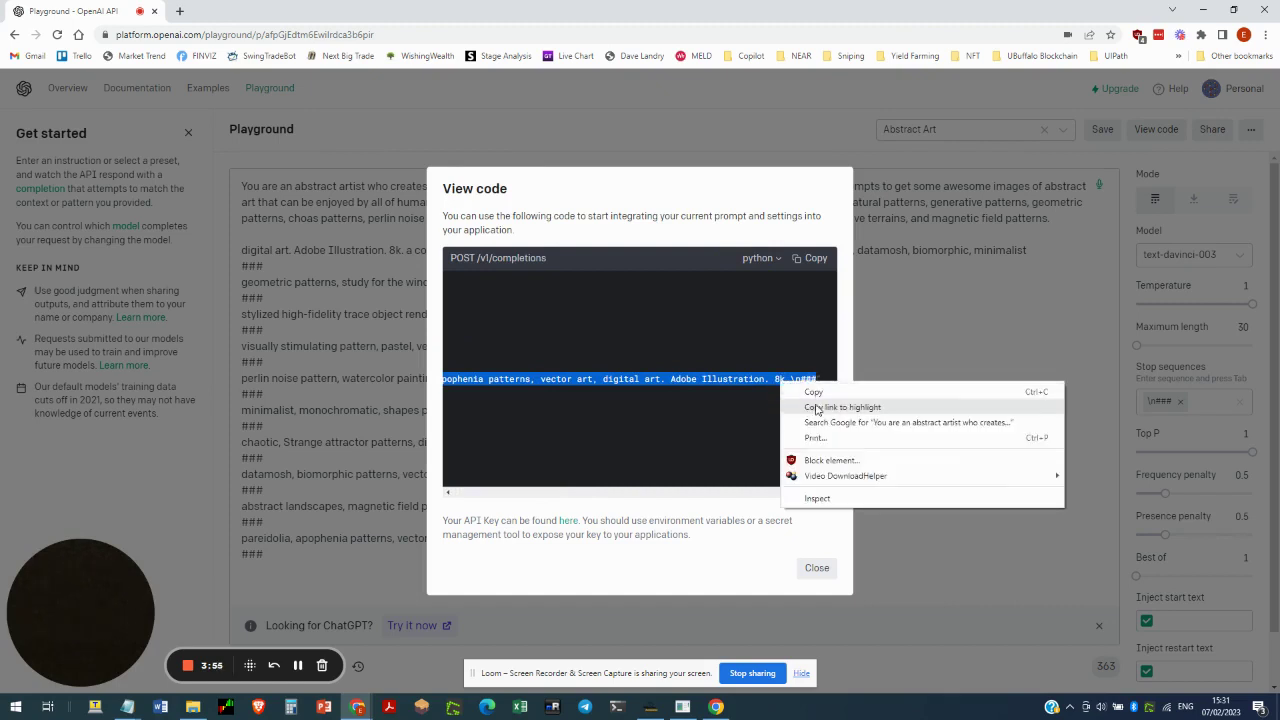
left_click(815, 392)
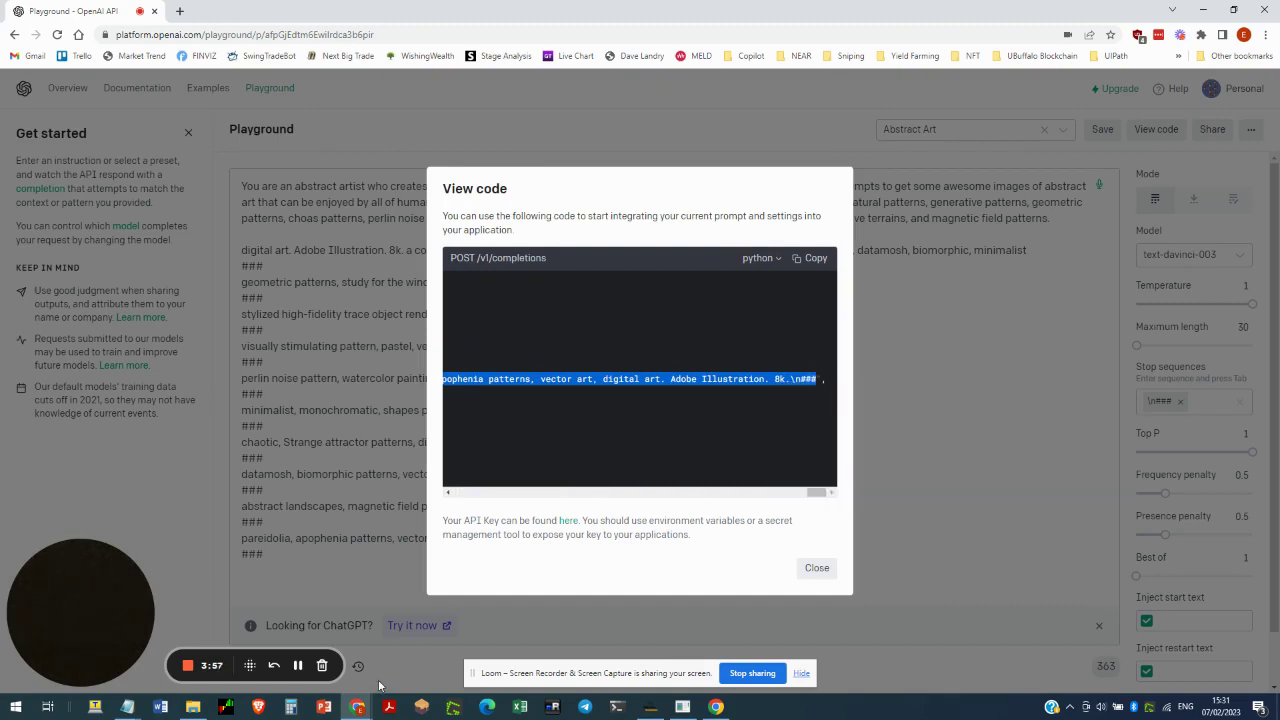
Step: Copy the instructions from Abstract Art.txt and paste them into the OpenAI Prompt field
left_click(658, 712)
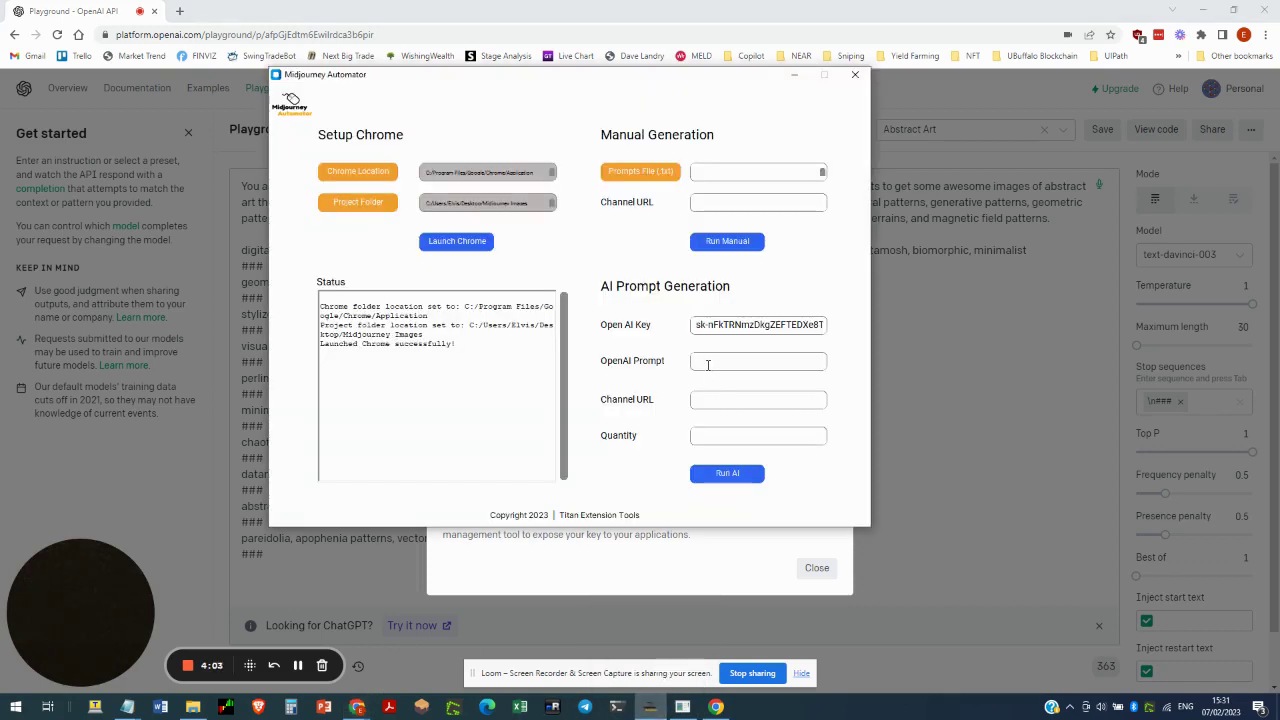
left_click(128, 708)
left_click(97, 645)
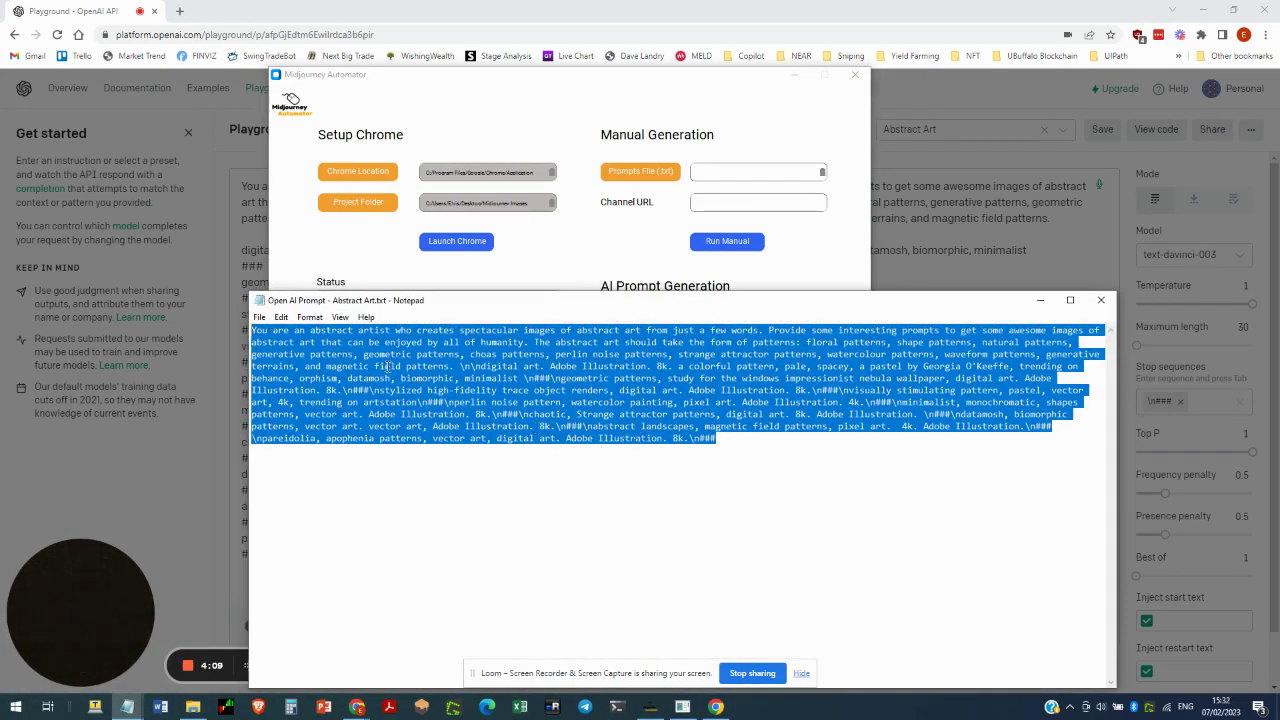
right_click(385, 362)
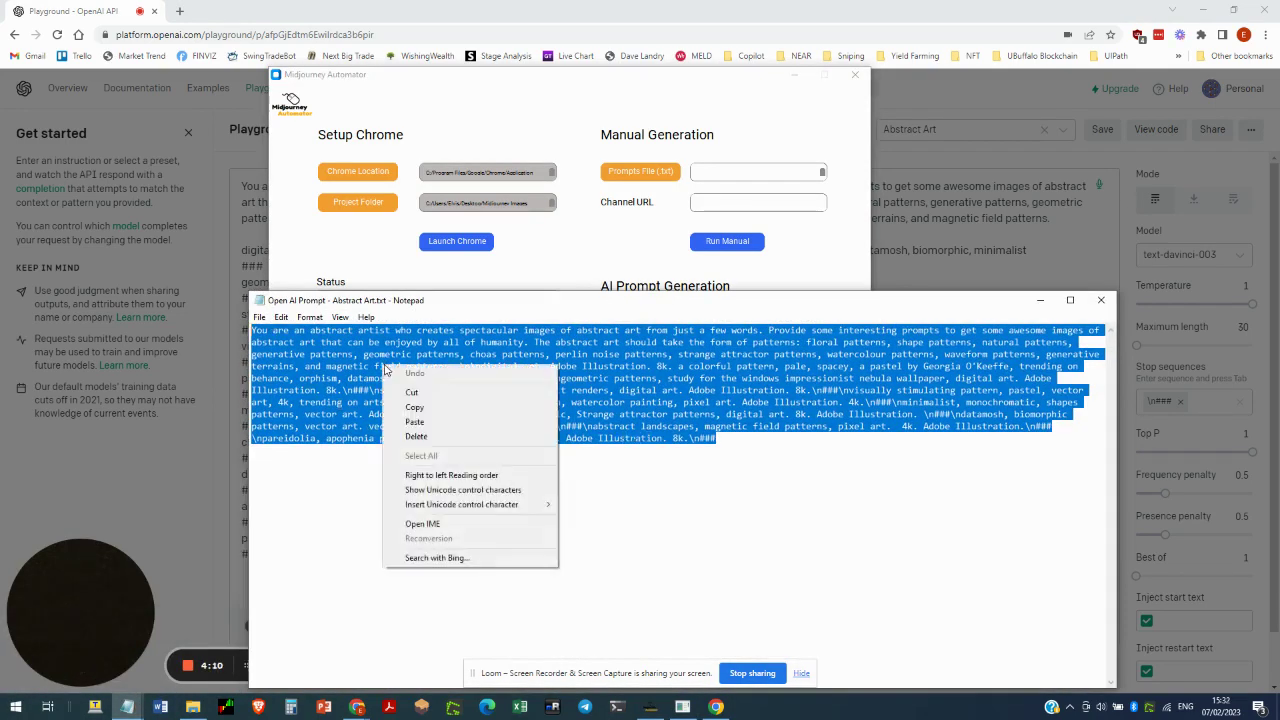
left_click(416, 408)
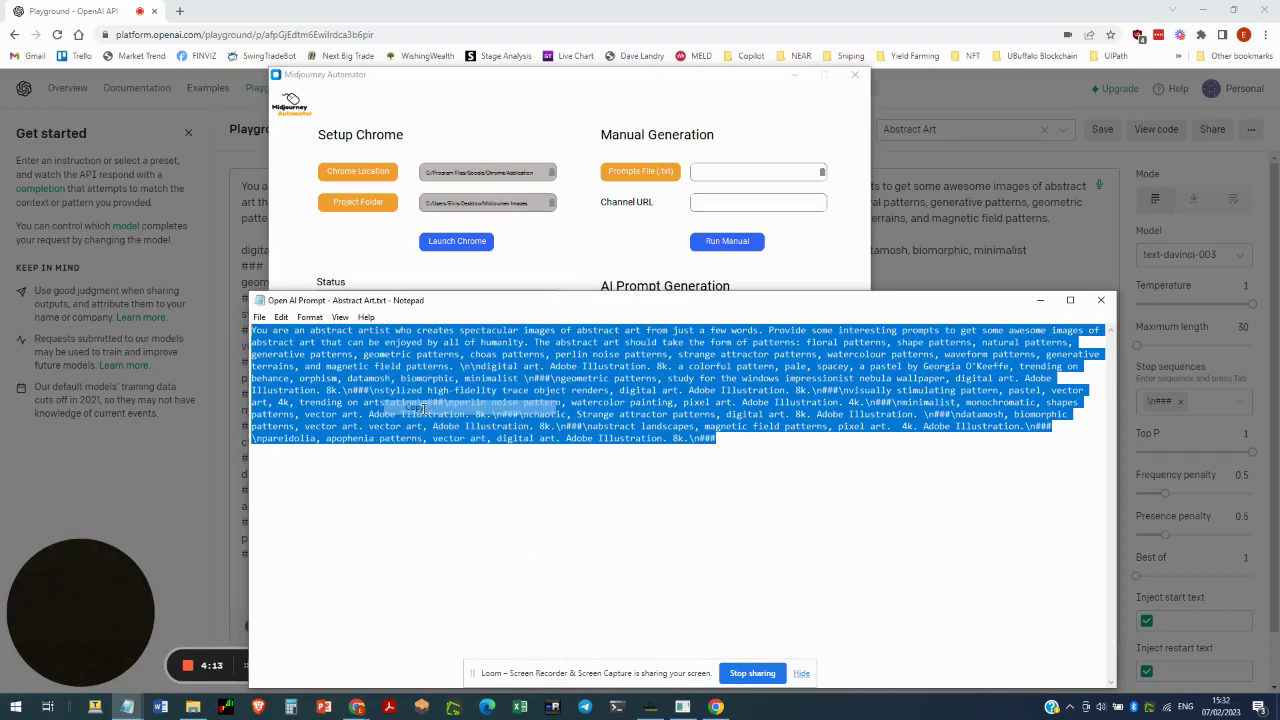
left_click(1040, 300)
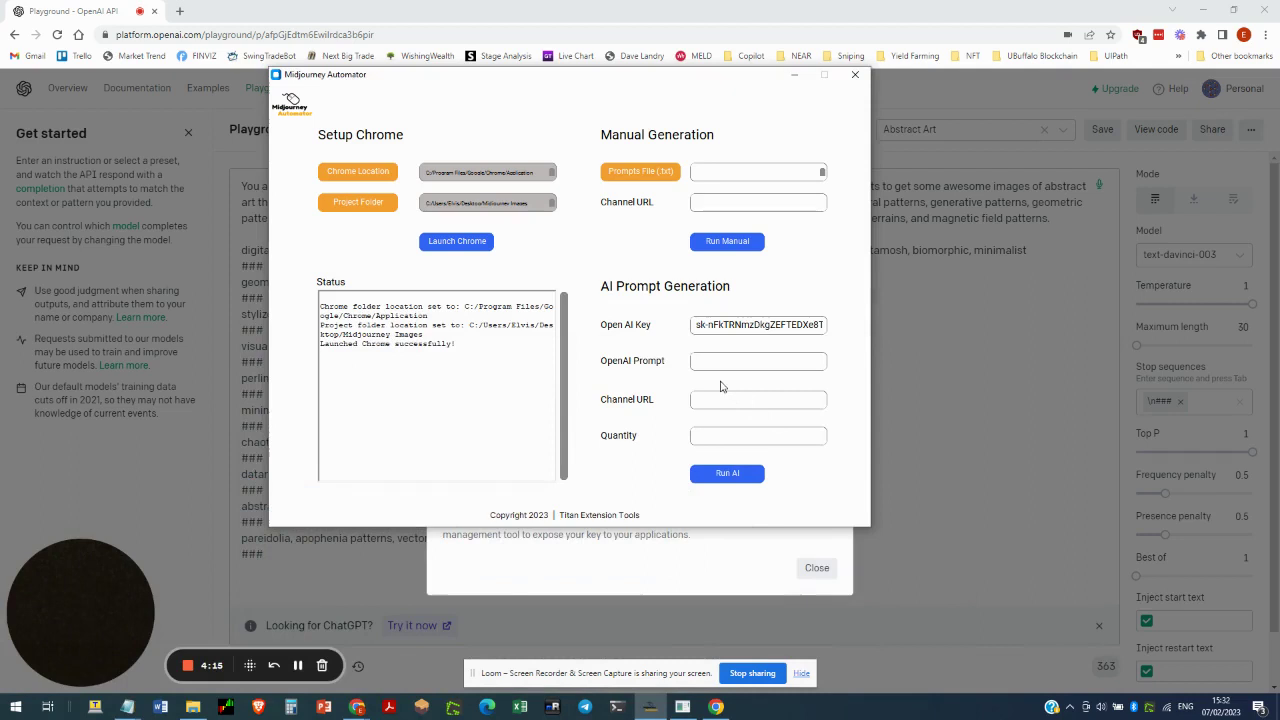
right_click(714, 362)
left_click(735, 394)
Step: Copy the Discord channel URL from channel url.txt, then return to the Automator's Channel URL field
mouse_move(127, 708)
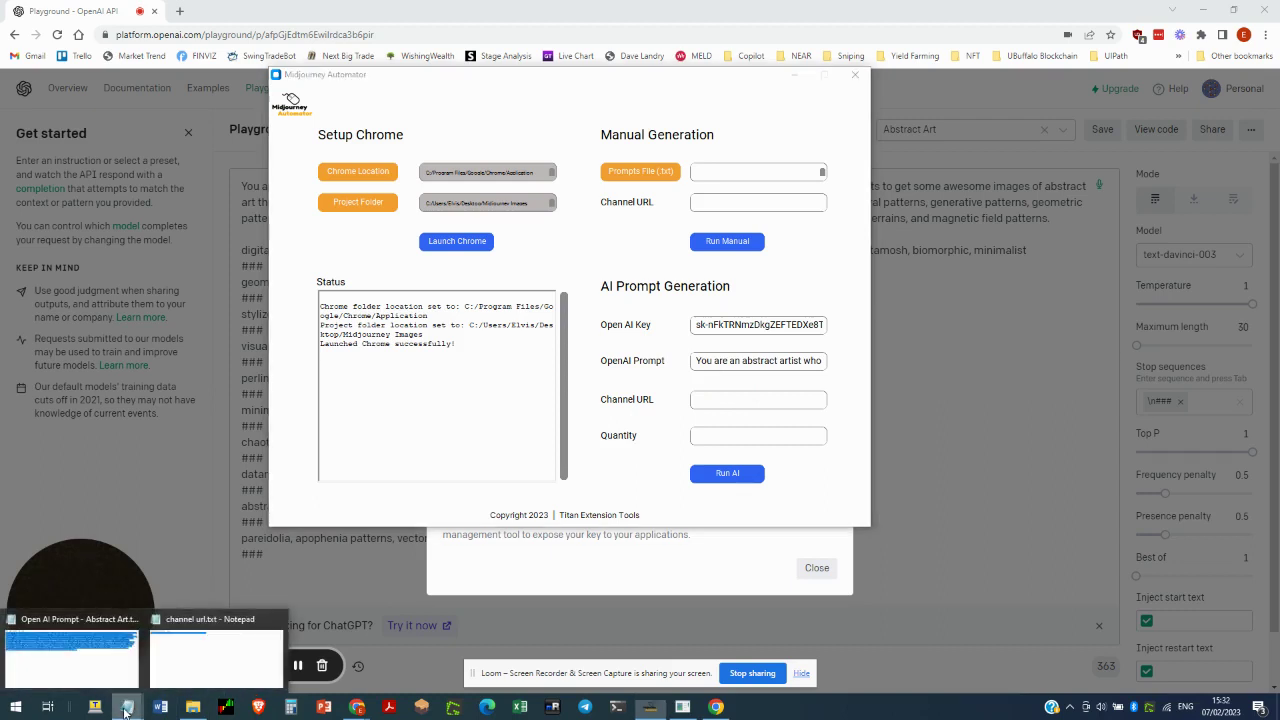
left_click(195, 675)
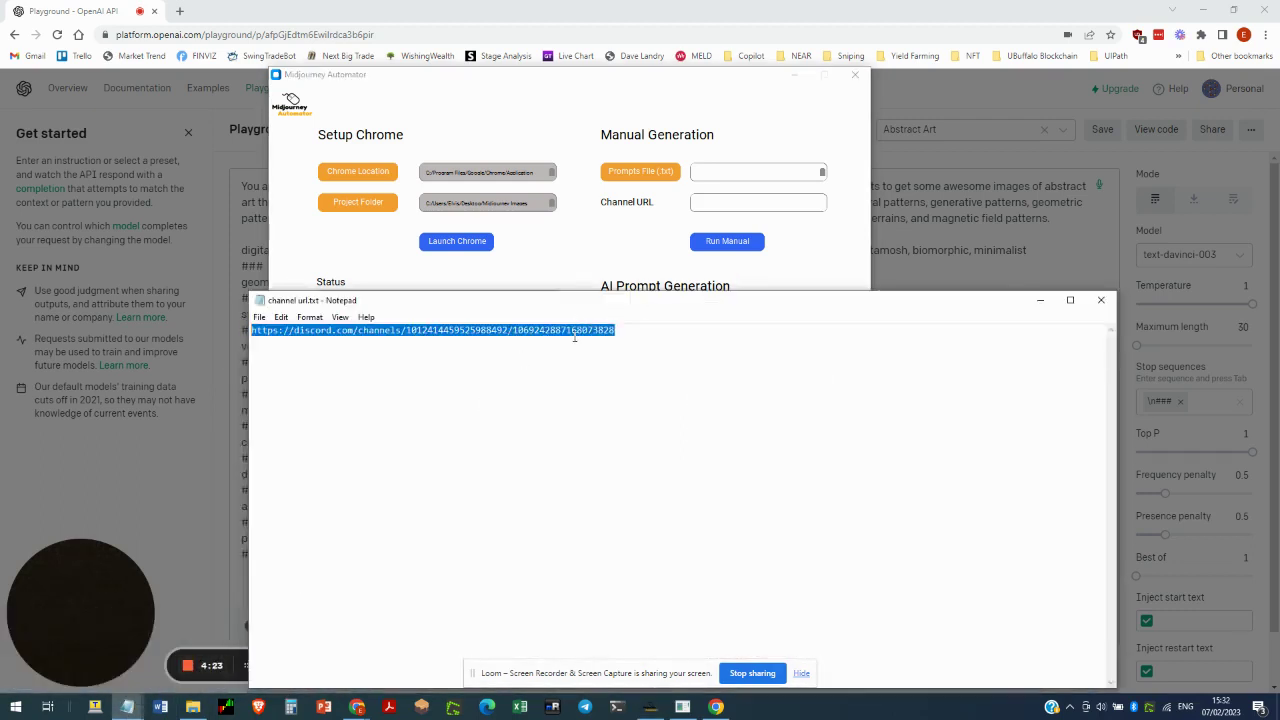
right_click(577, 332)
left_click(620, 380)
left_click(583, 261)
right_click(705, 408)
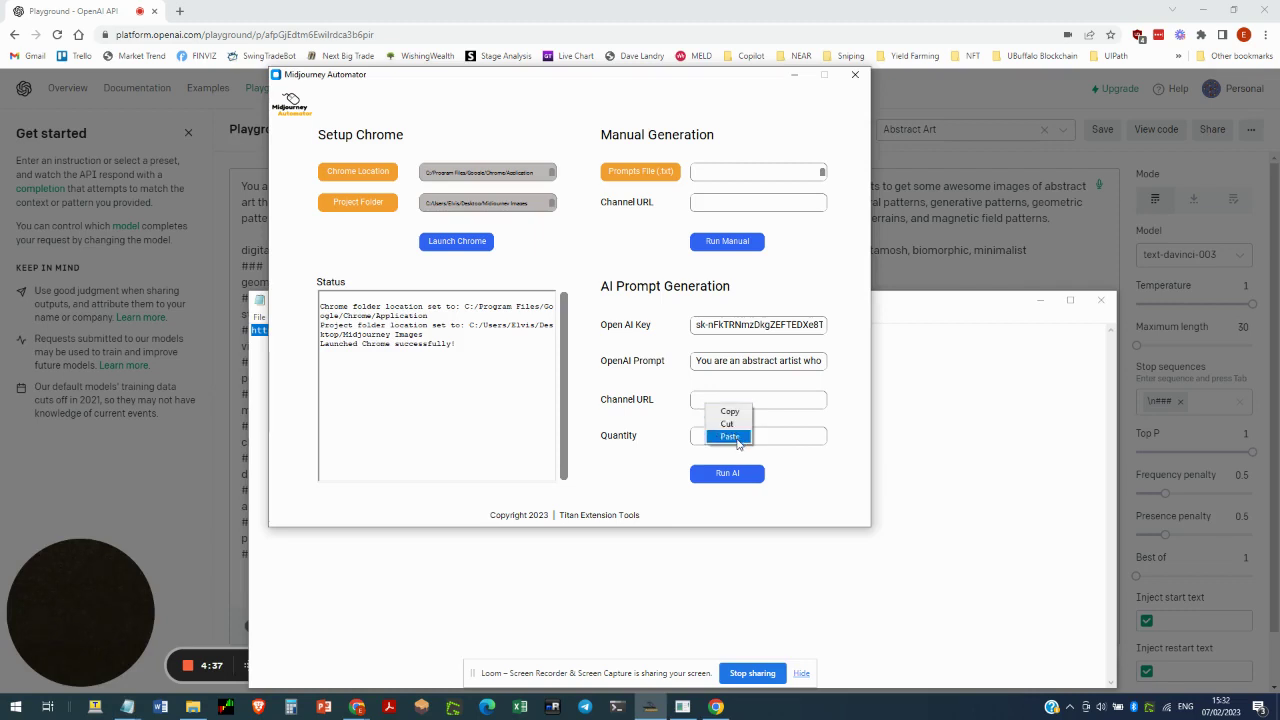
Step: Paste the Discord link into Channel URL, set Quantity to 3, and run the AI generation
left_click(729, 436)
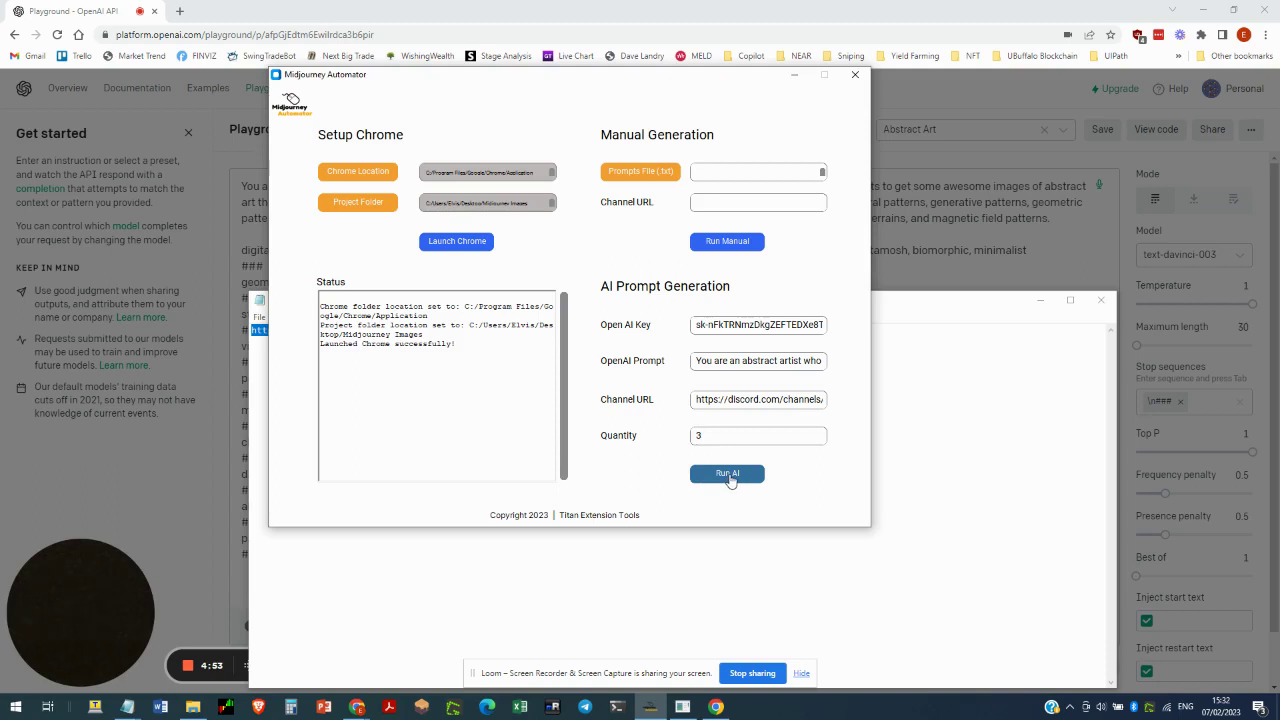
left_click(735, 476)
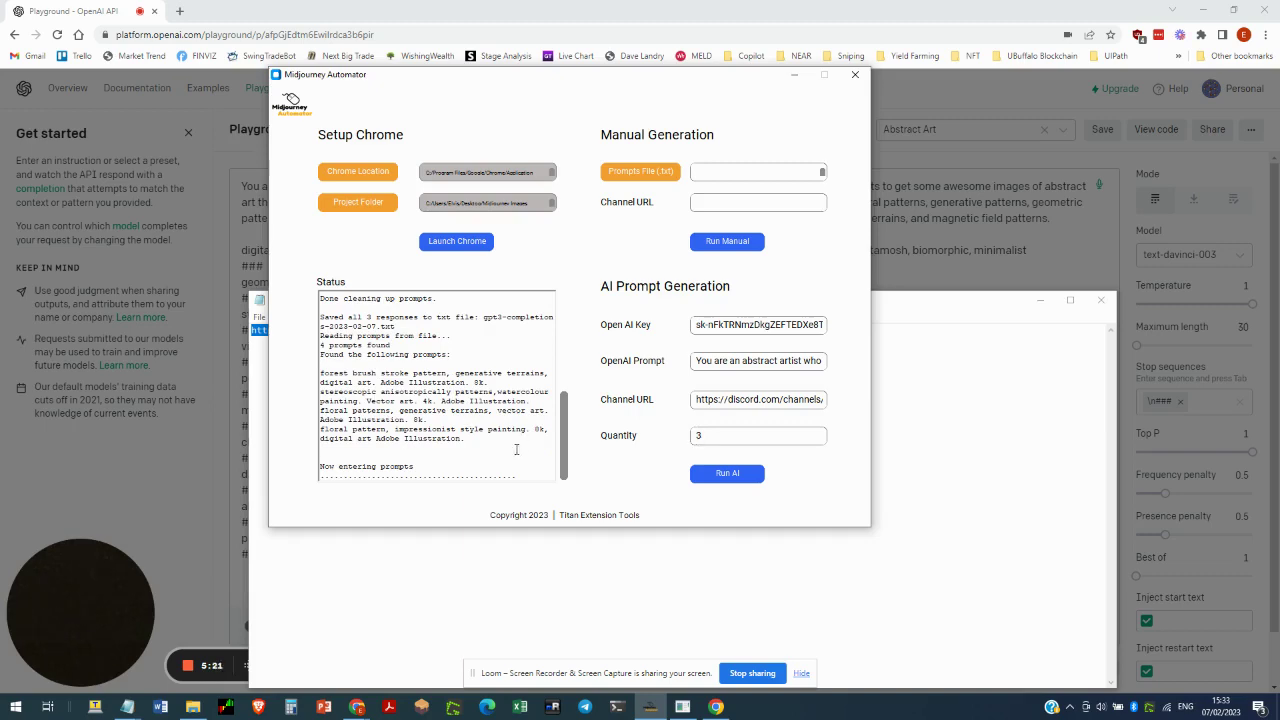
Step: Post the stereoscopic watercolour /imagine prompt in Discord test2, then move the automator window right
left_click(717, 707)
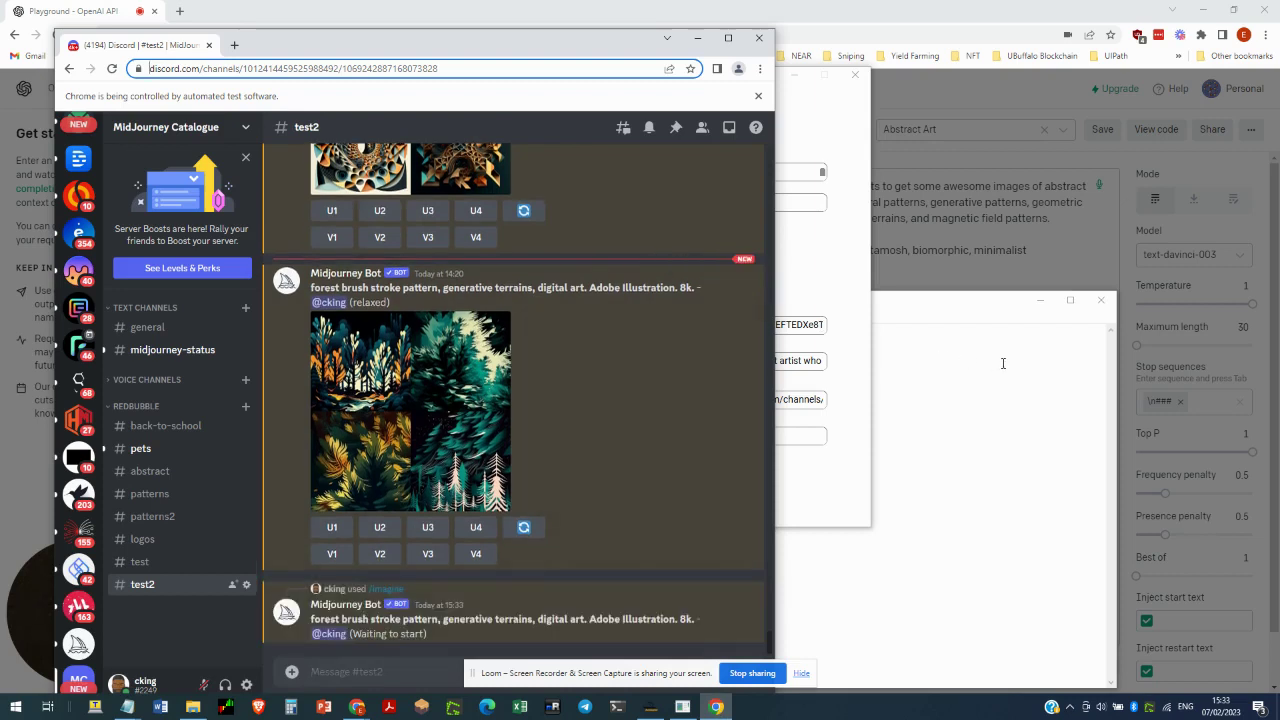
type("/imagine")
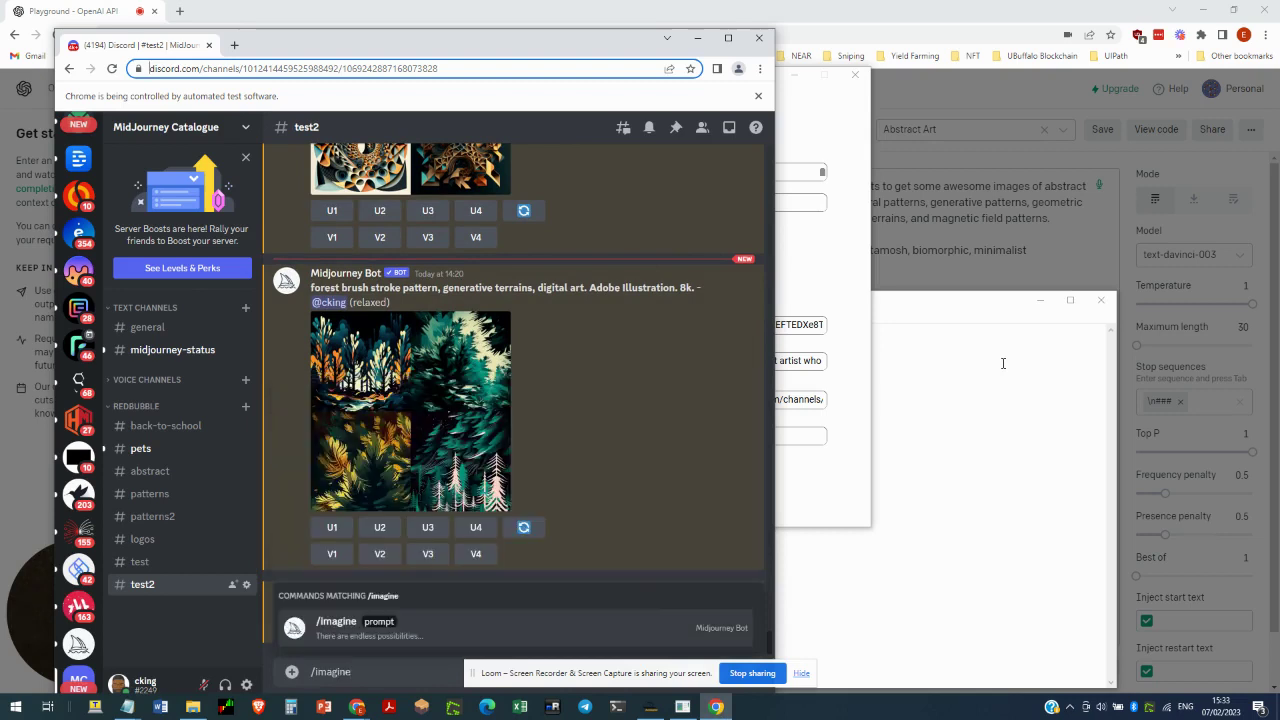
key("Return")
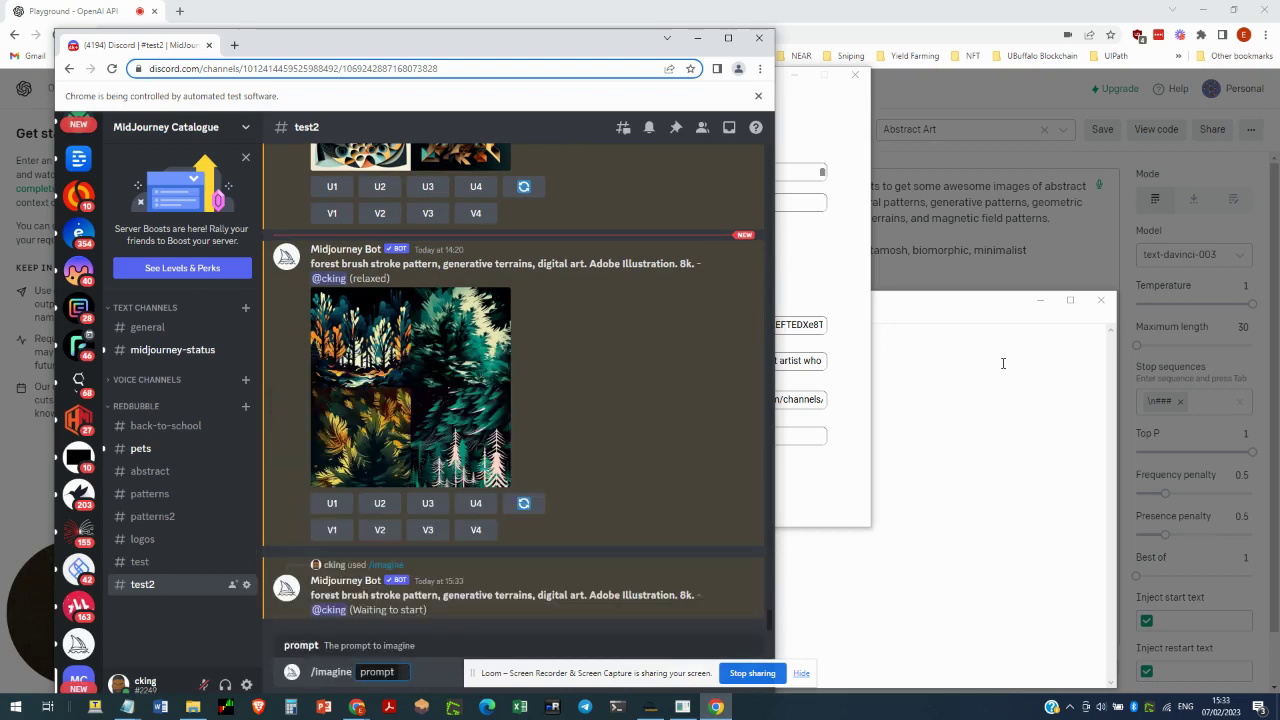
type("stereoscopic anisotropically patterns,watercolour painting. Vector art. 4k. Adobe Illustration.")
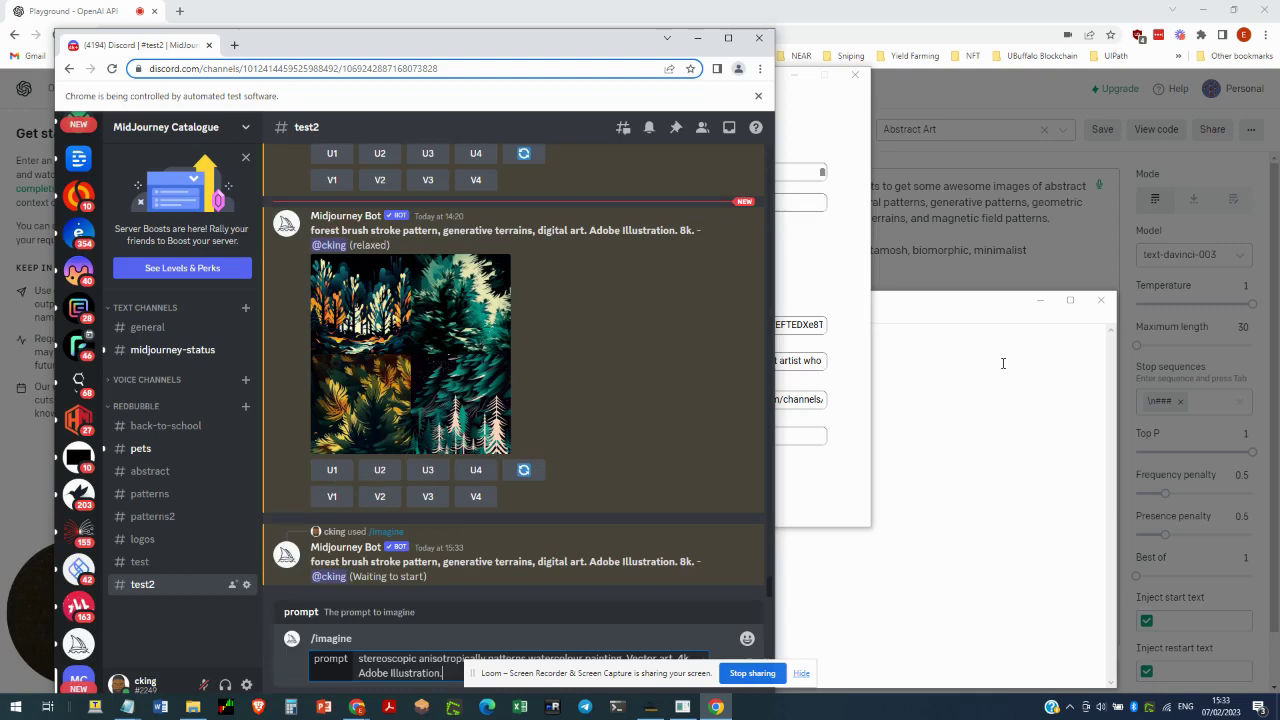
key("Return")
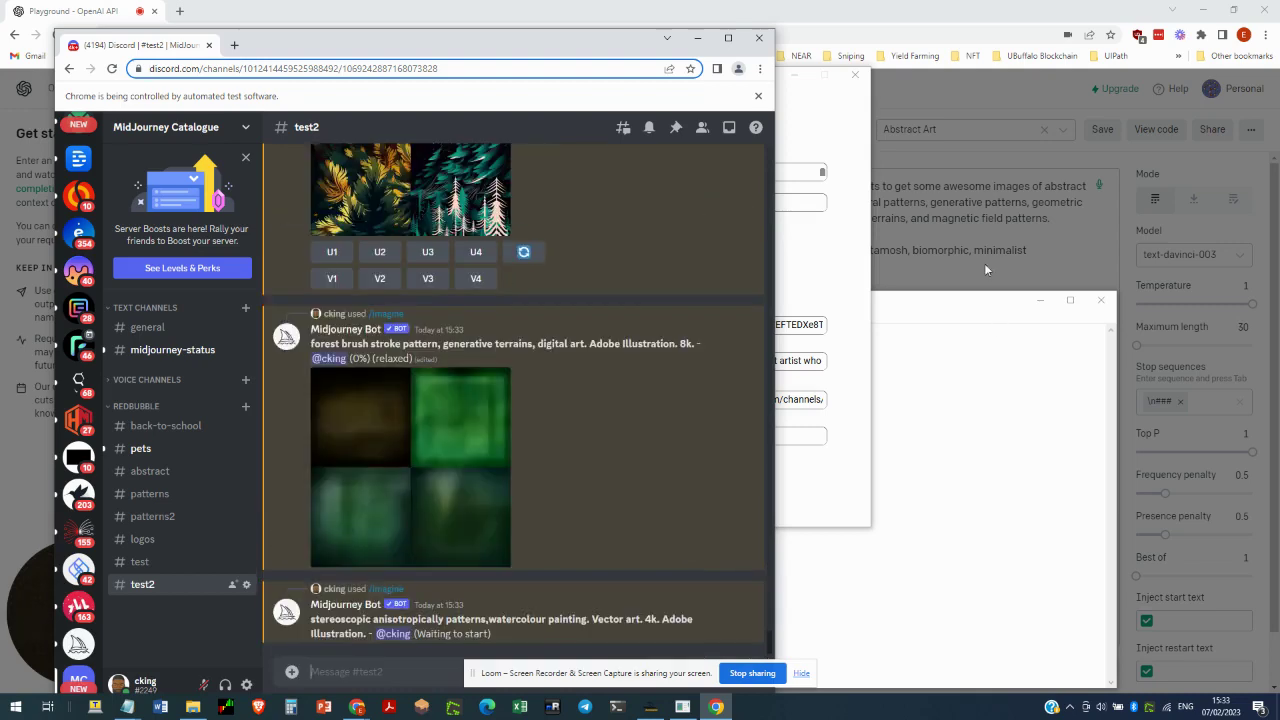
left_click(650, 706)
left_click_drag(545, 88, 933, 130)
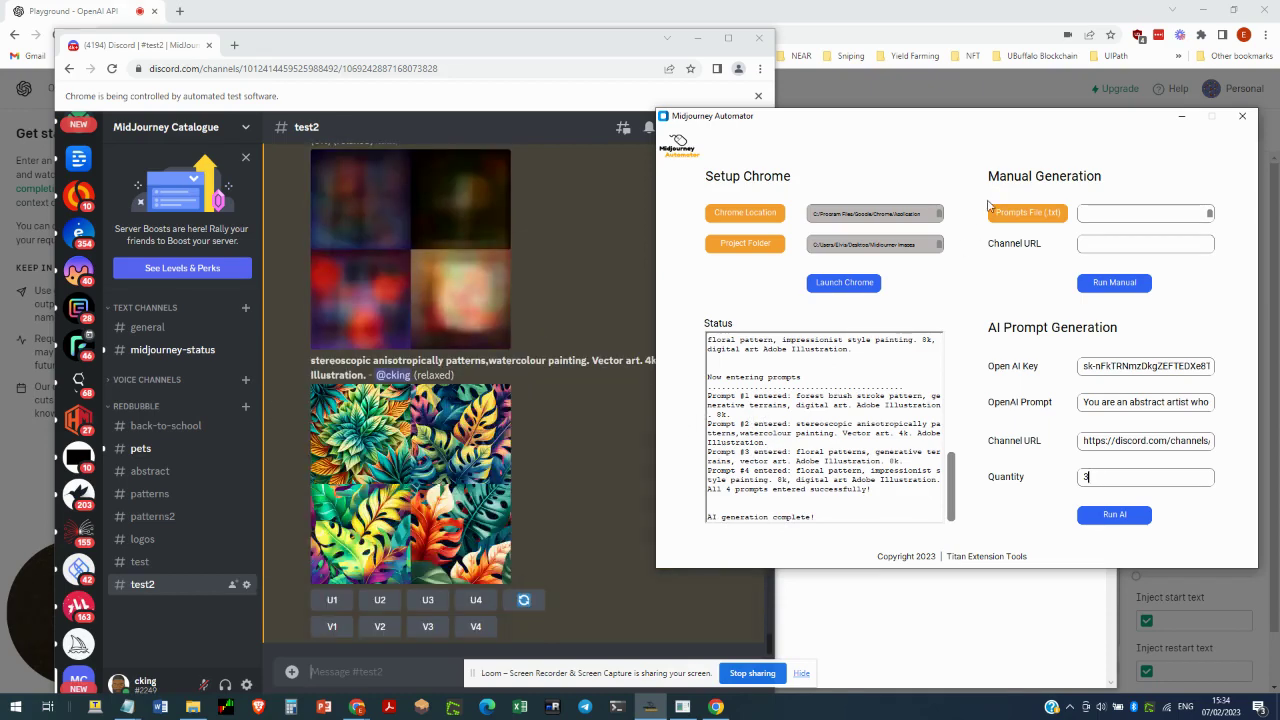
left_click_drag(943, 121, 605, 103)
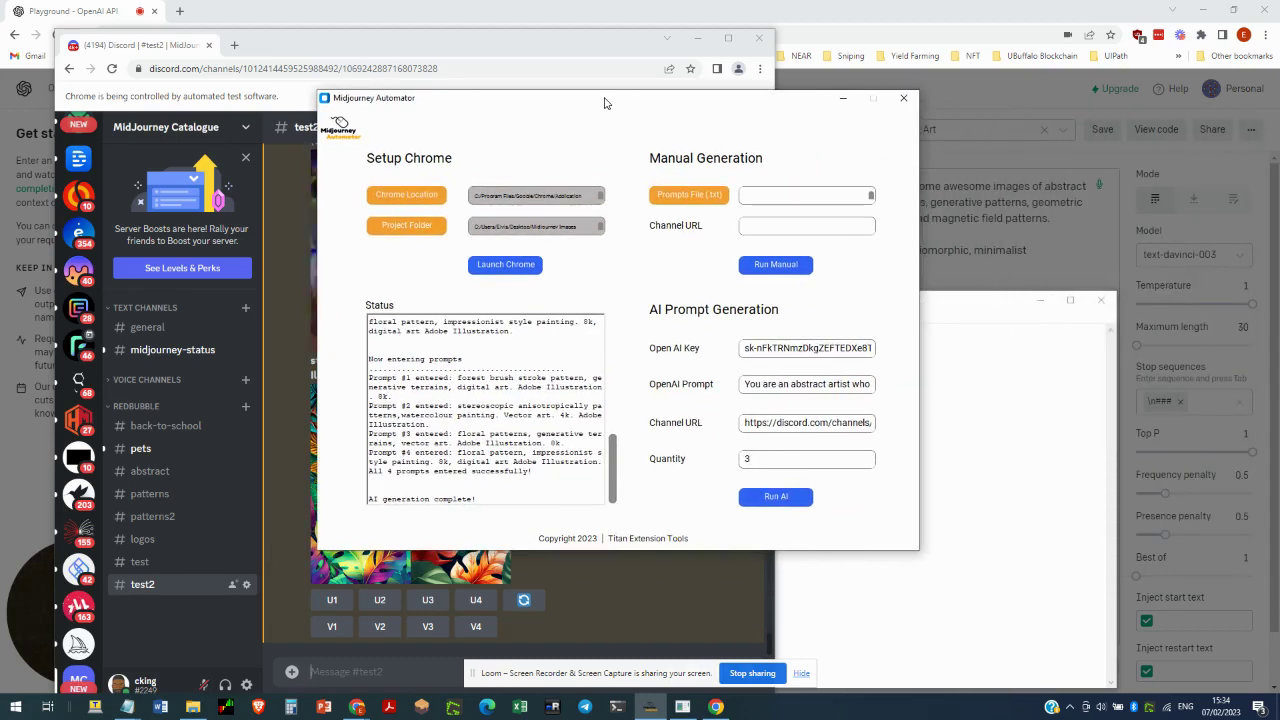